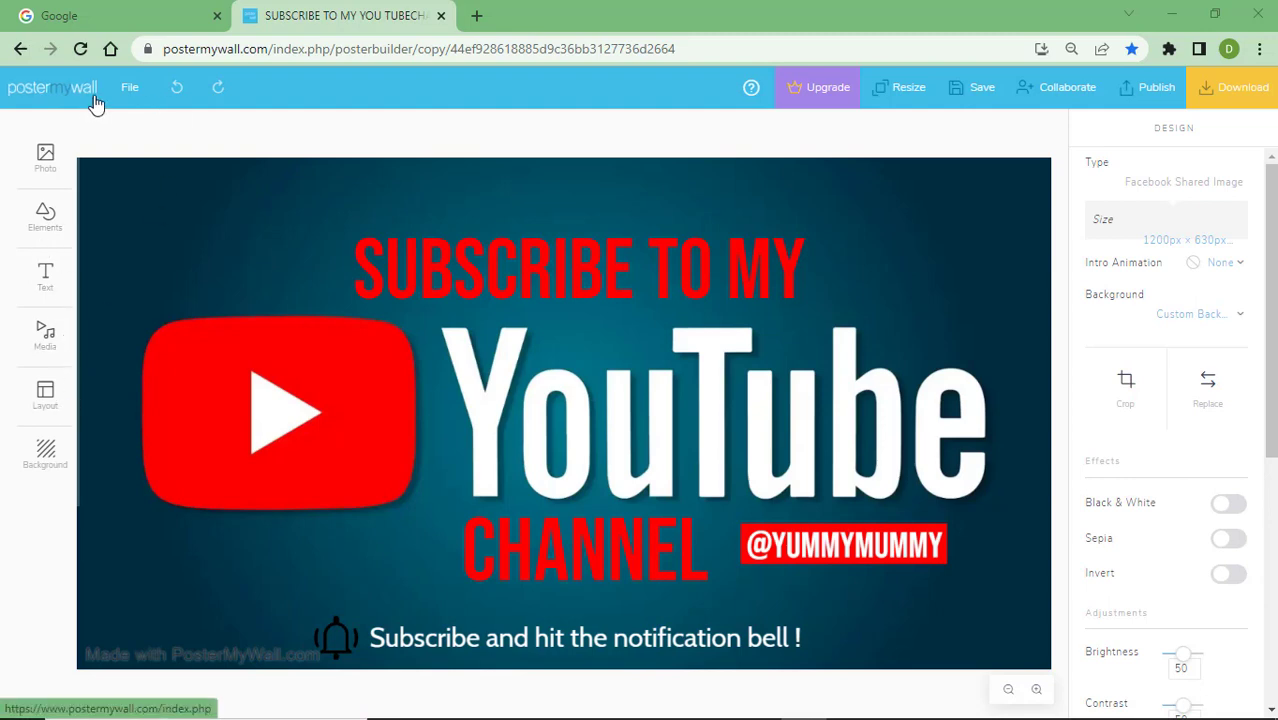
Search PosterMyWall for 'thumb' and open the Top 5 Work From Home Jobs YouTube thumbnail template
click(134, 89)
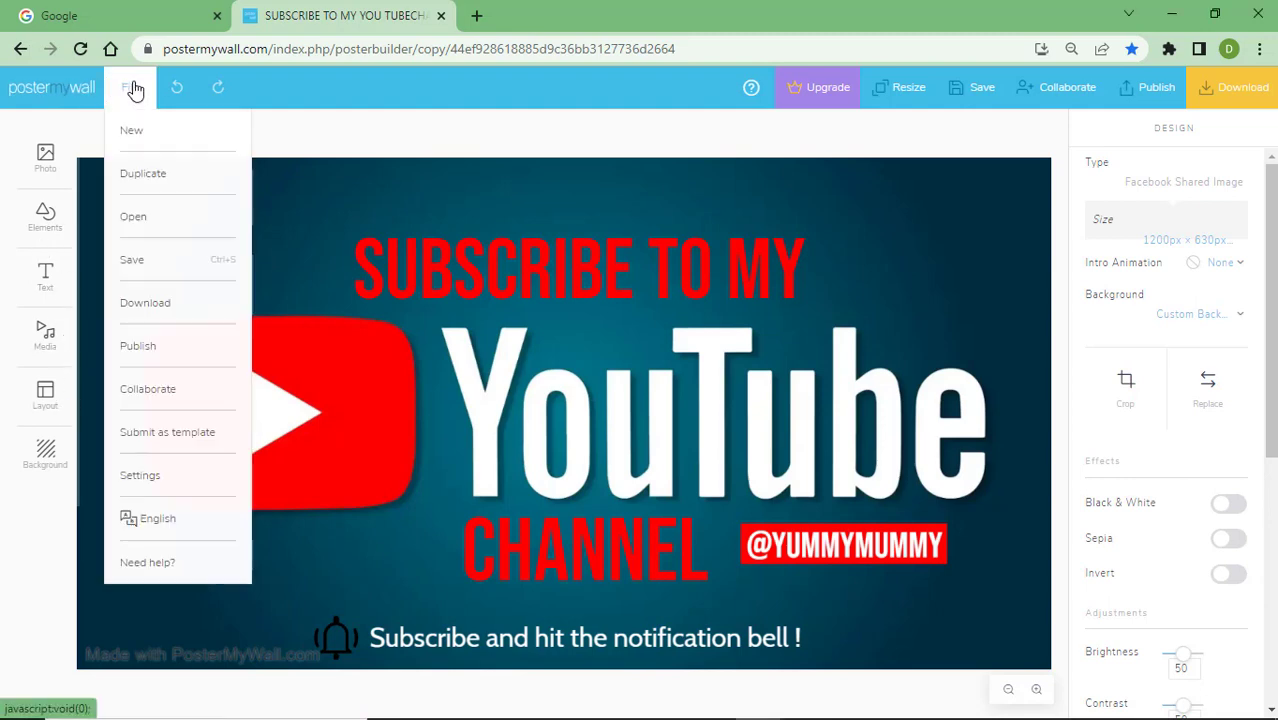
click(52, 87)
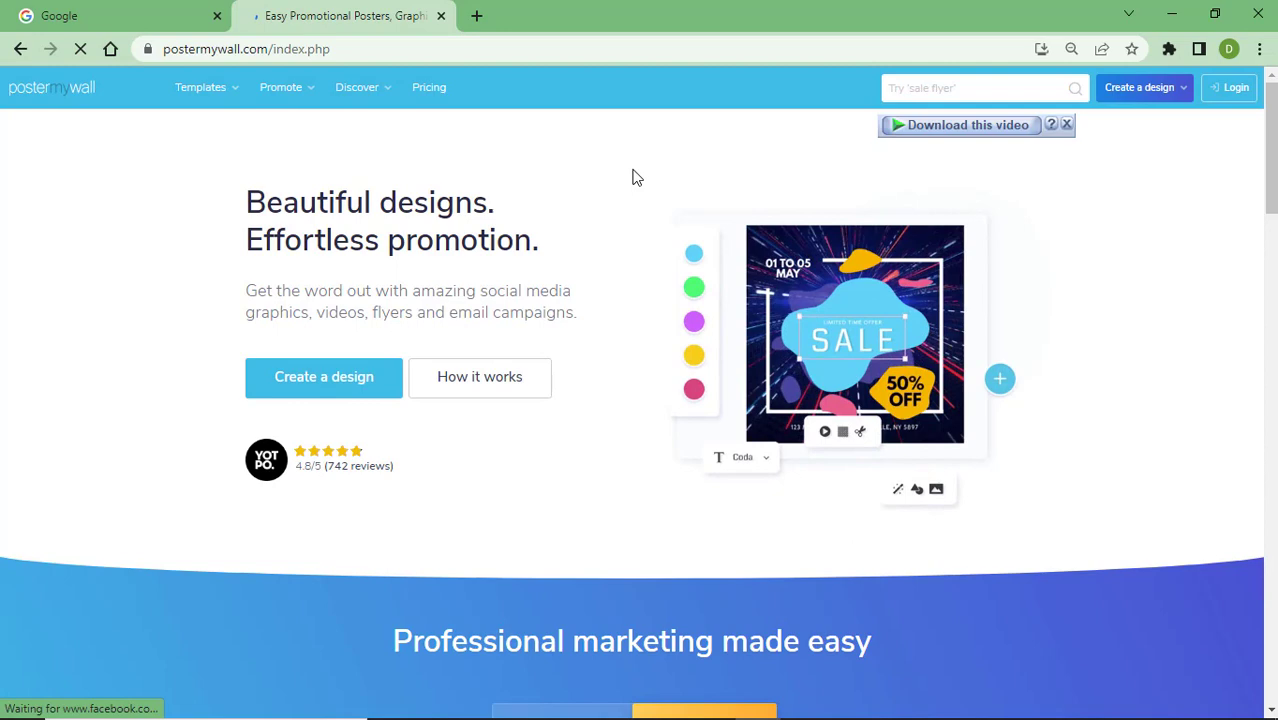
mouse_move(286, 87)
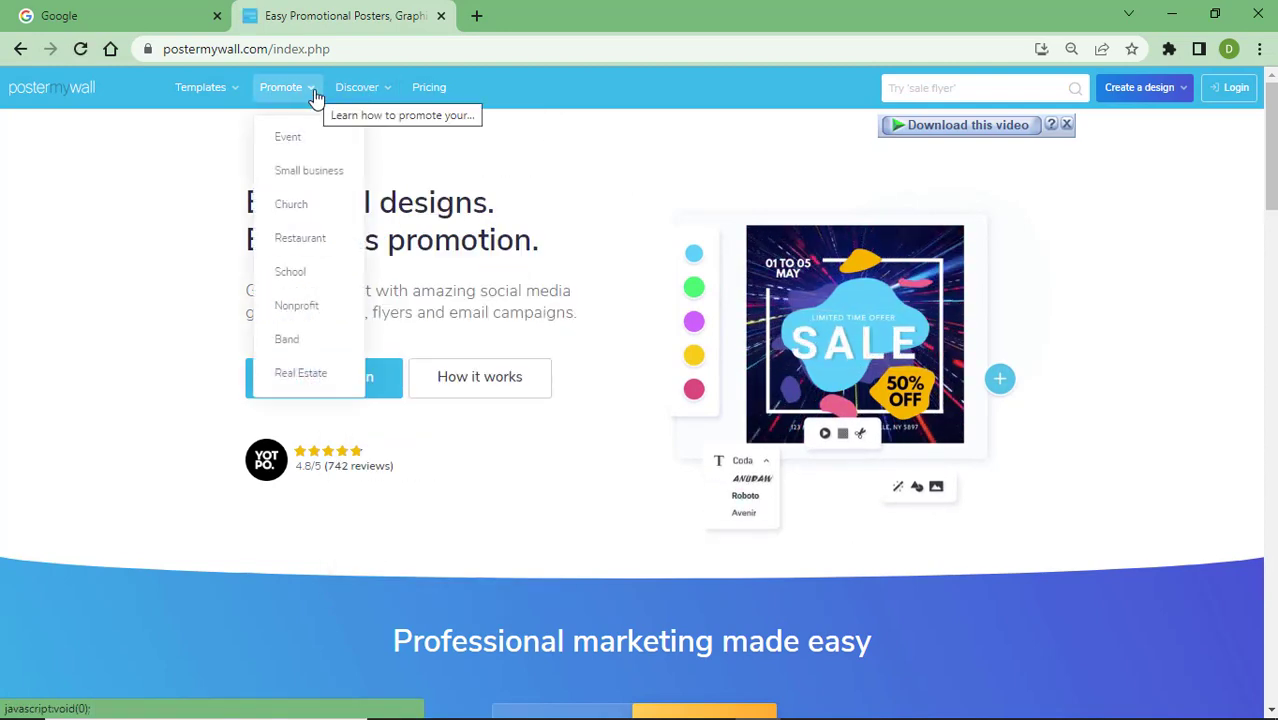
click(946, 88)
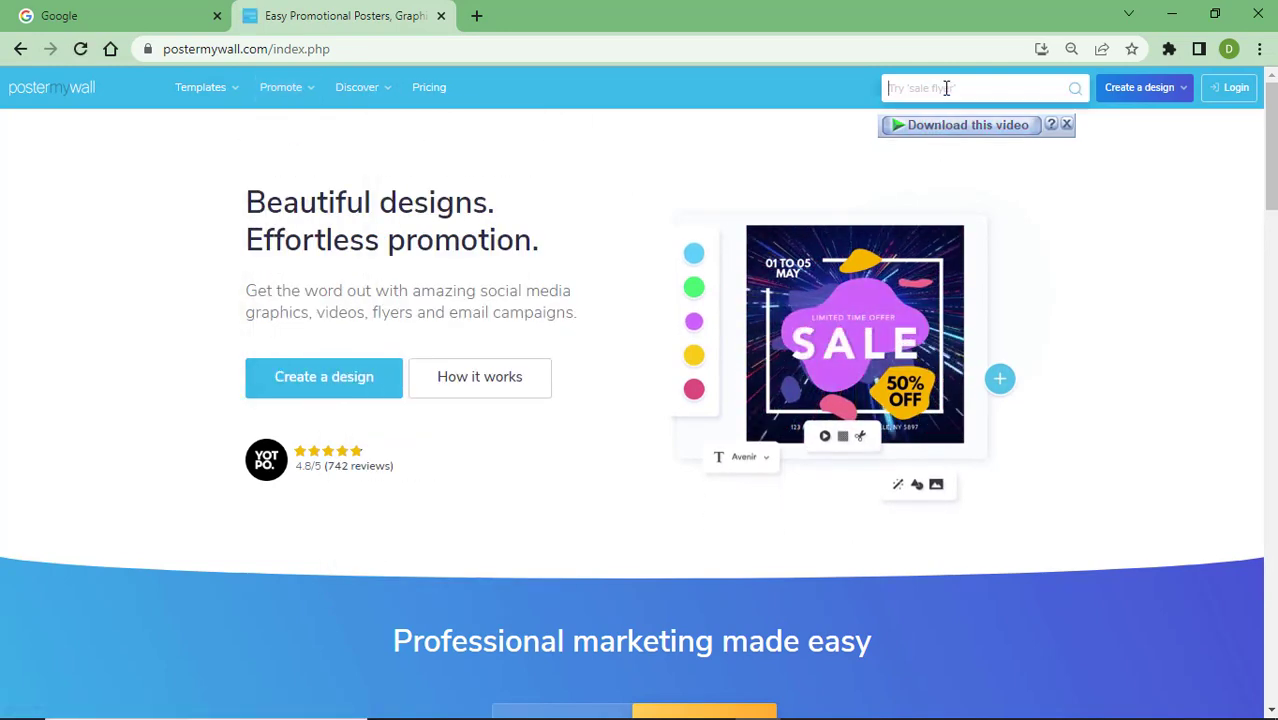
text(df)
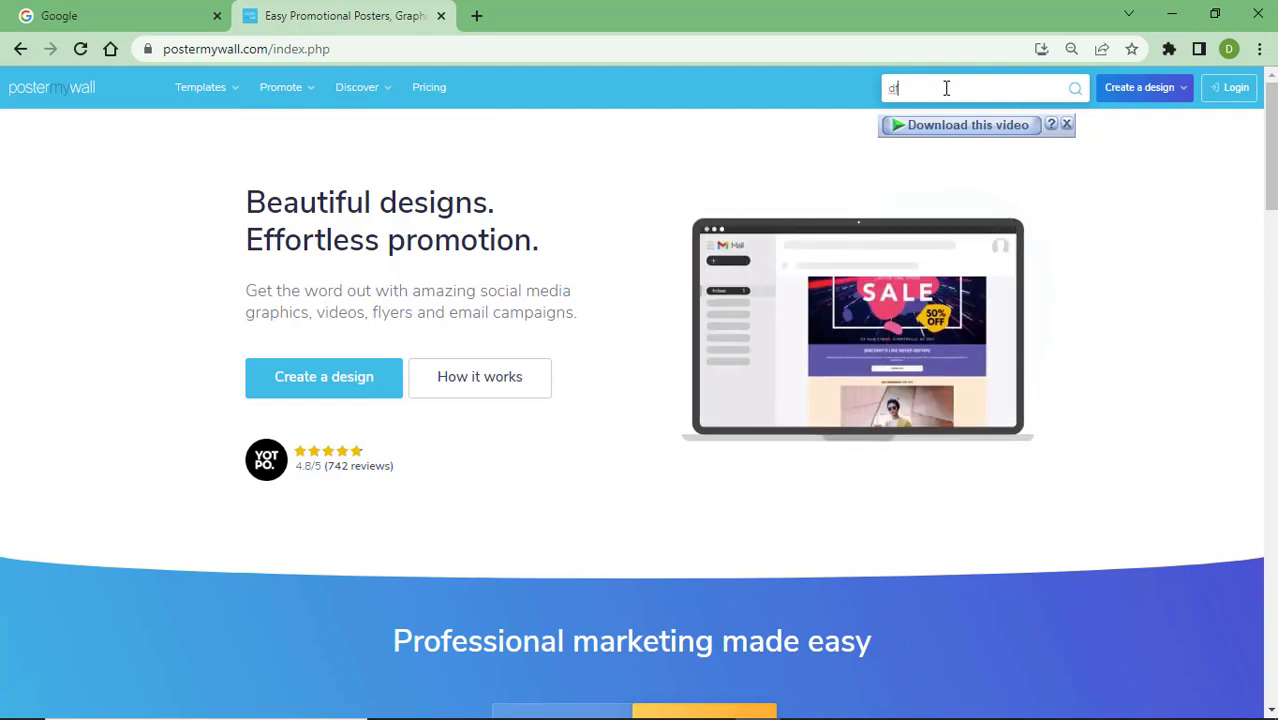
key(BackSpace)
key(BackSpace)
text(fa)
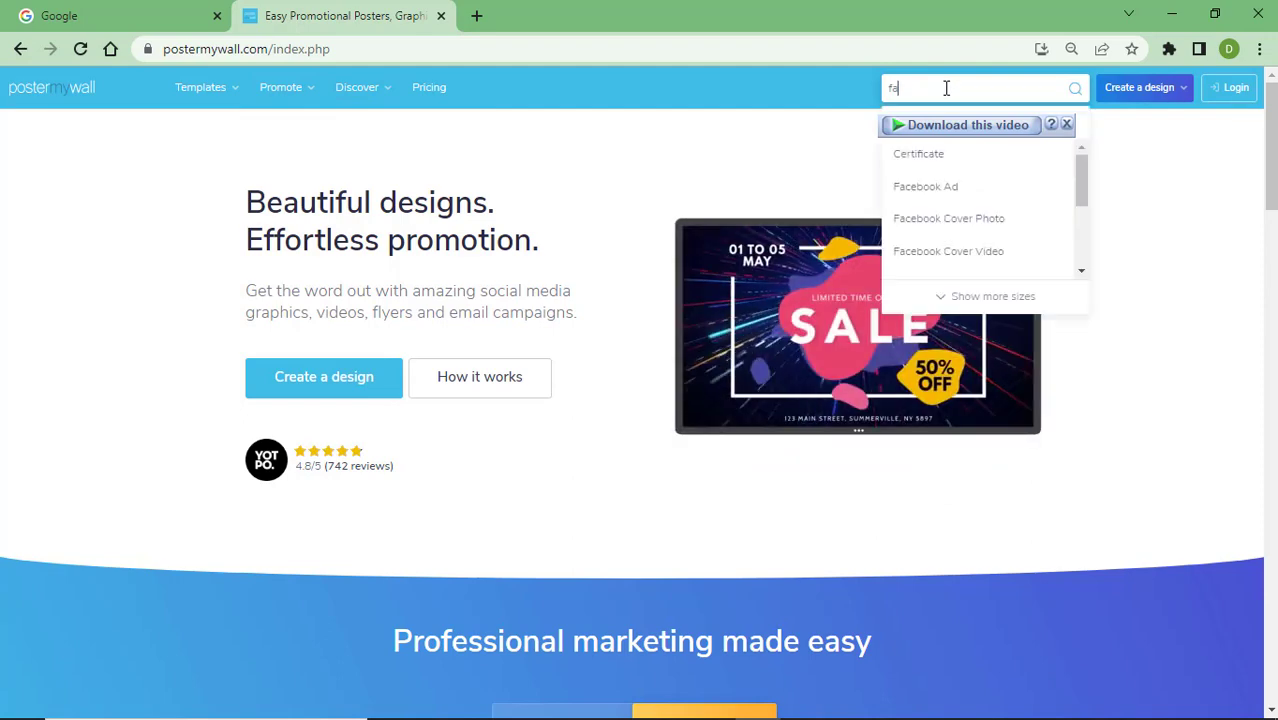
text(ce)
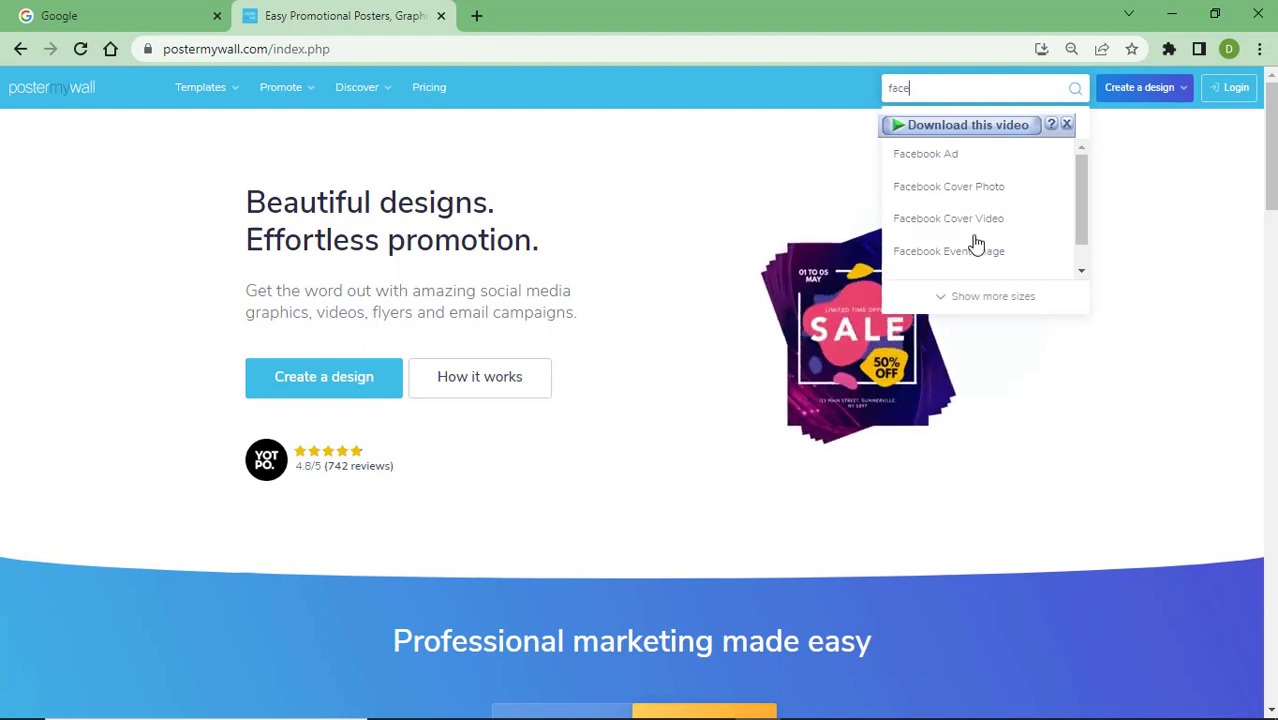
key(BackSpace)
key(BackSpace)
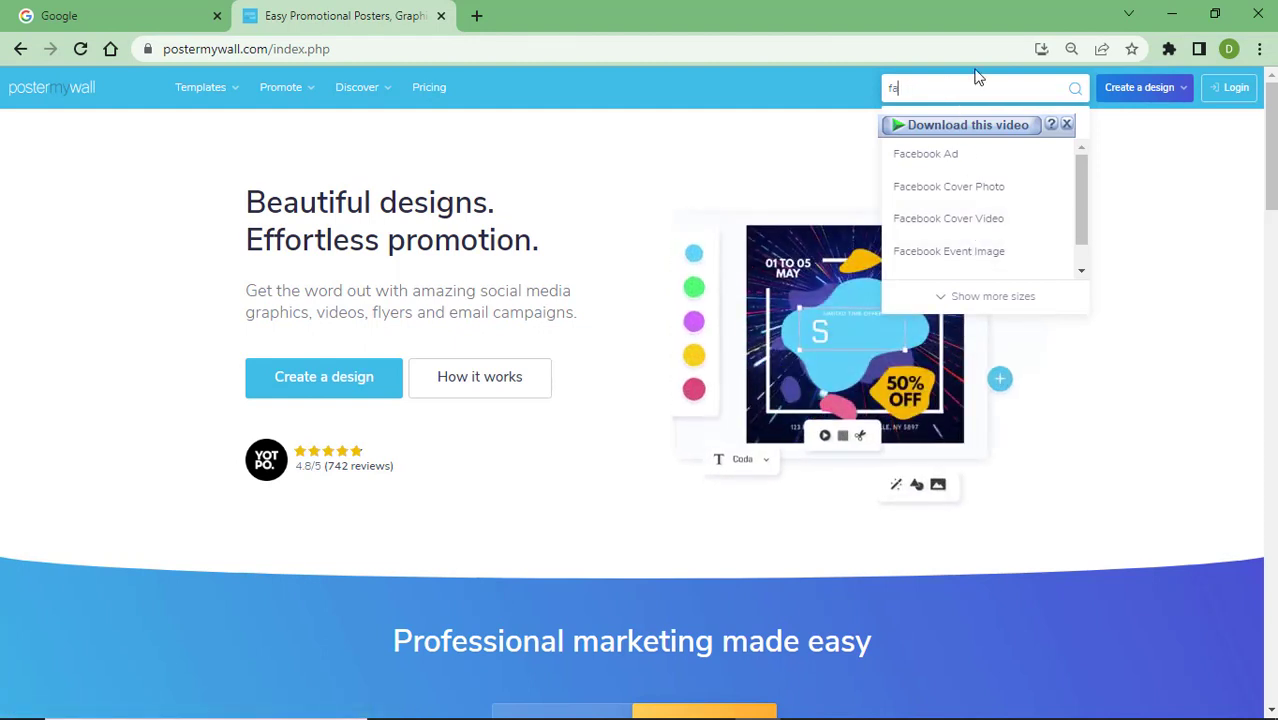
key(BackSpace)
key(BackSpace)
text(thum)
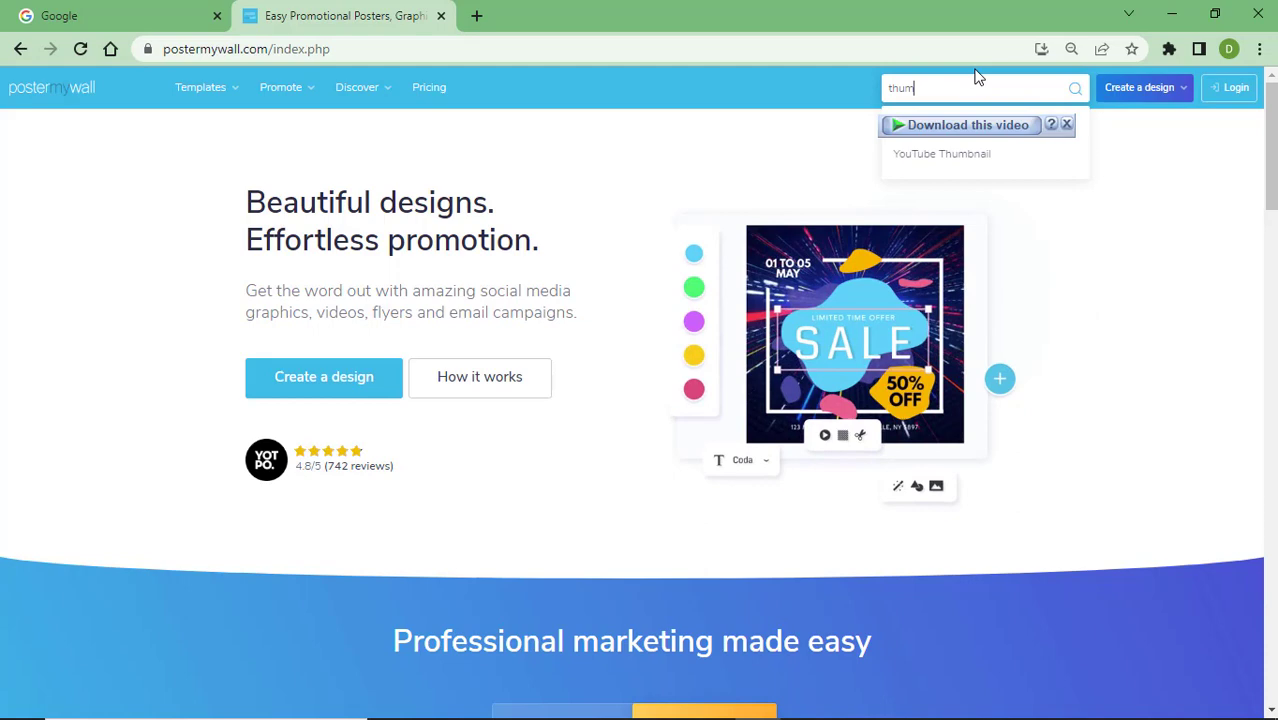
text(b)
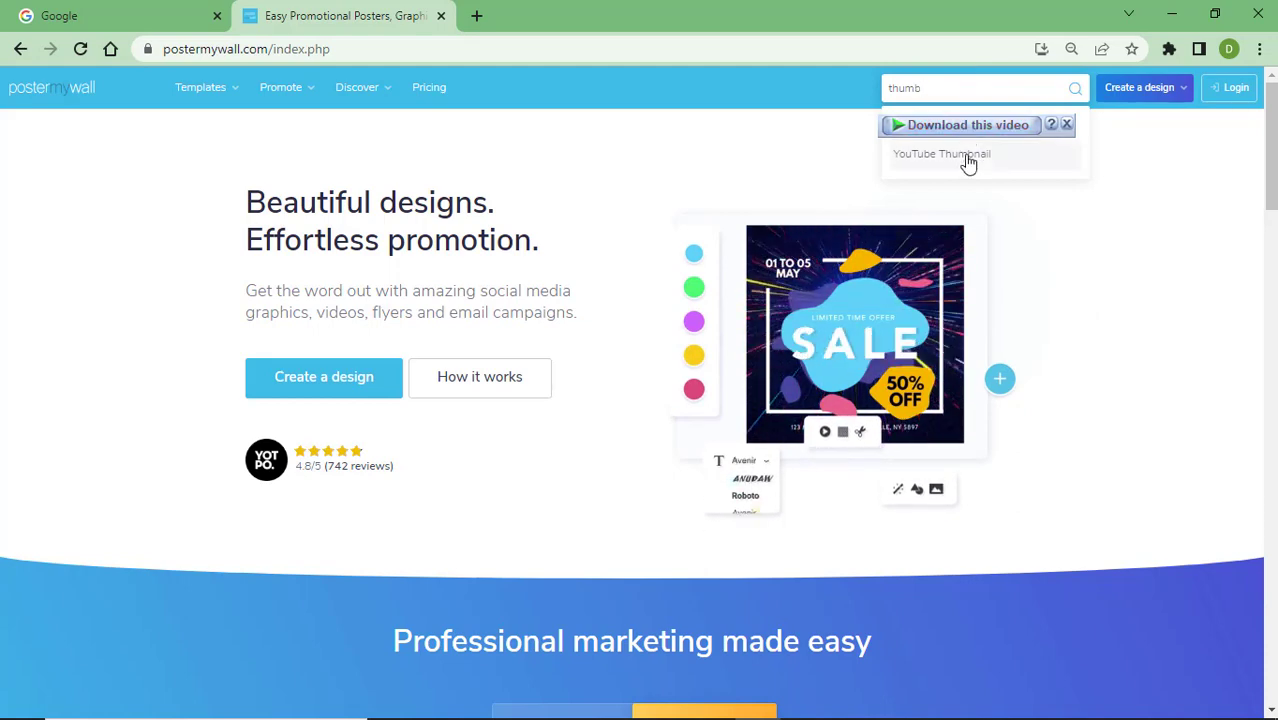
click(968, 163)
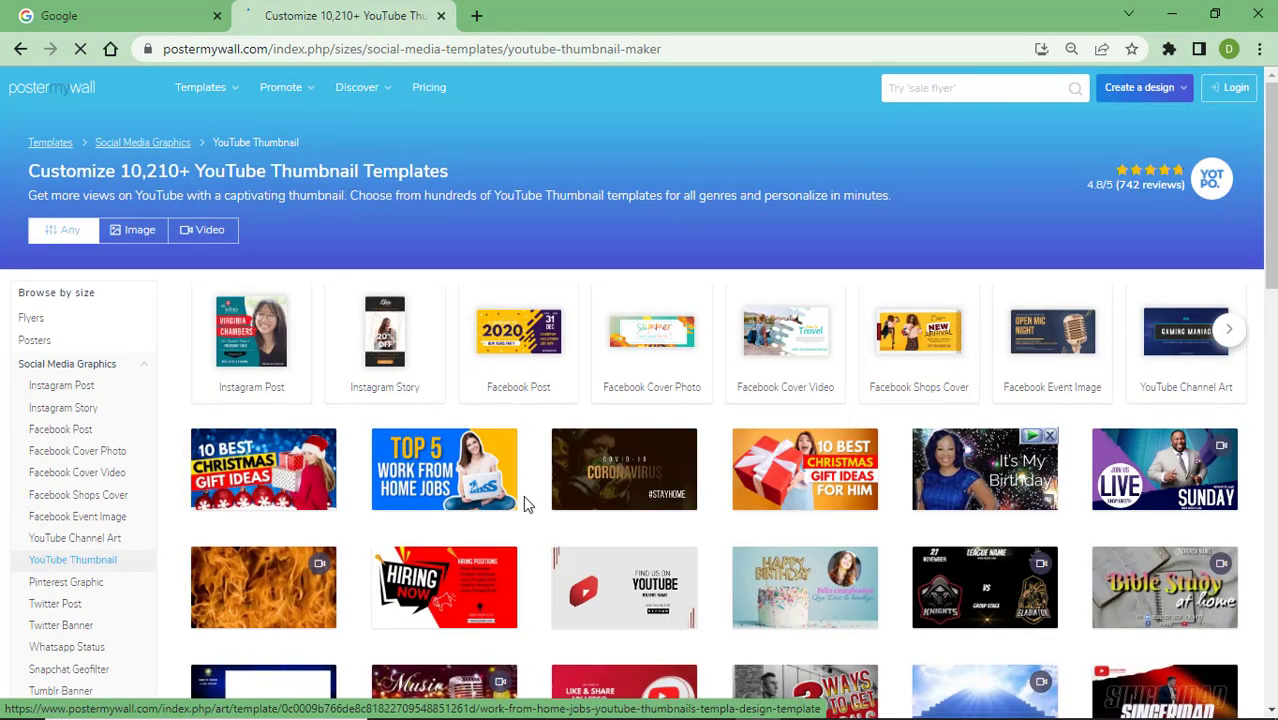
click(505, 460)
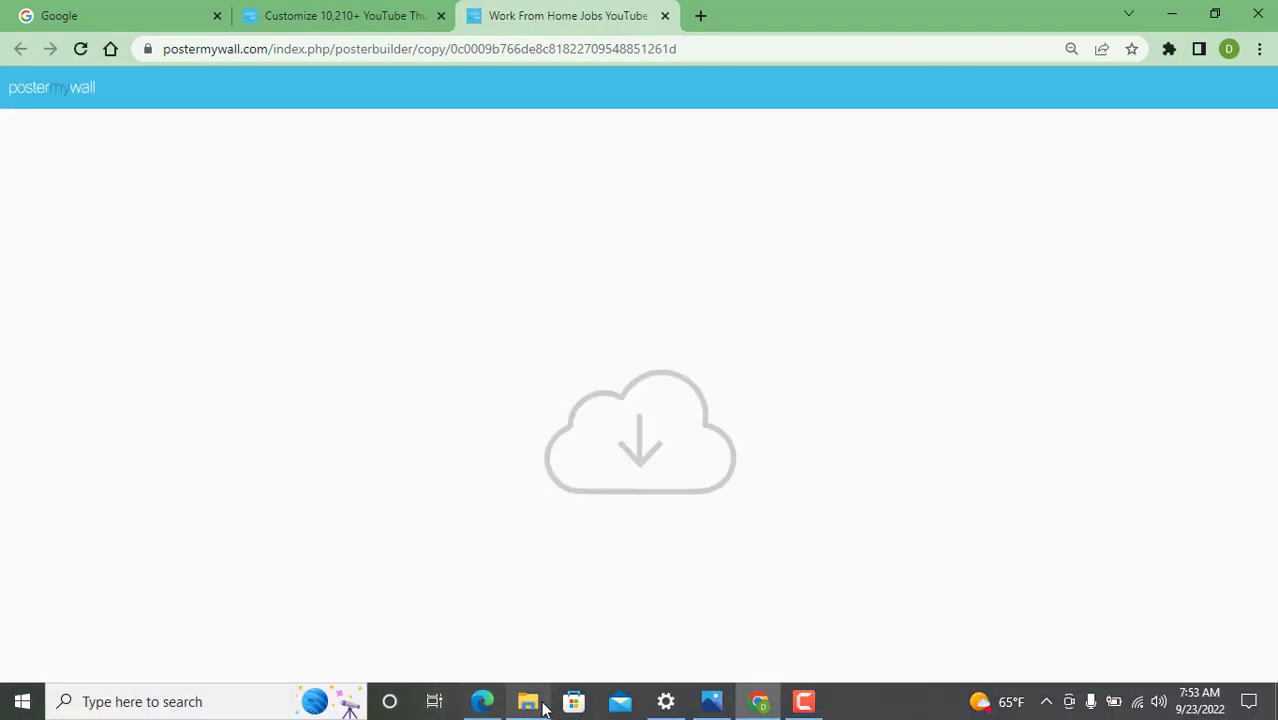
click(543, 704)
scroll(543, 573, down, 3)
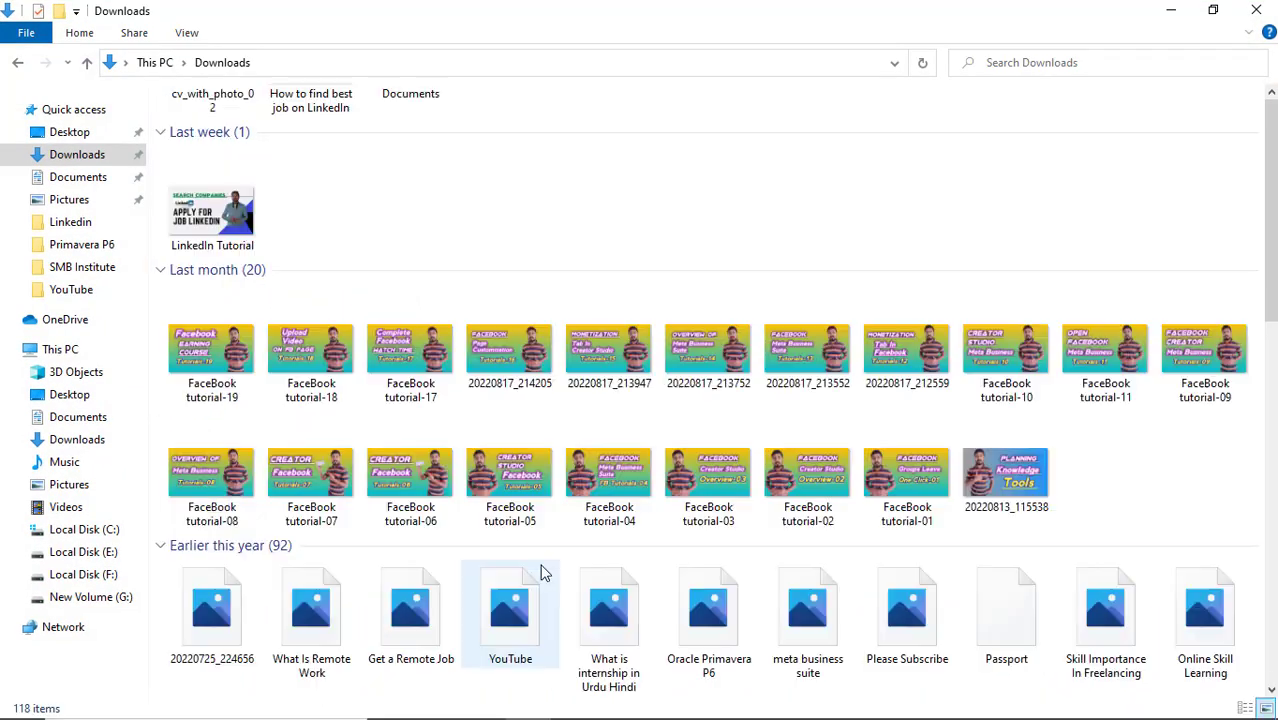
scroll(543, 573, down, 3)
click(306, 310)
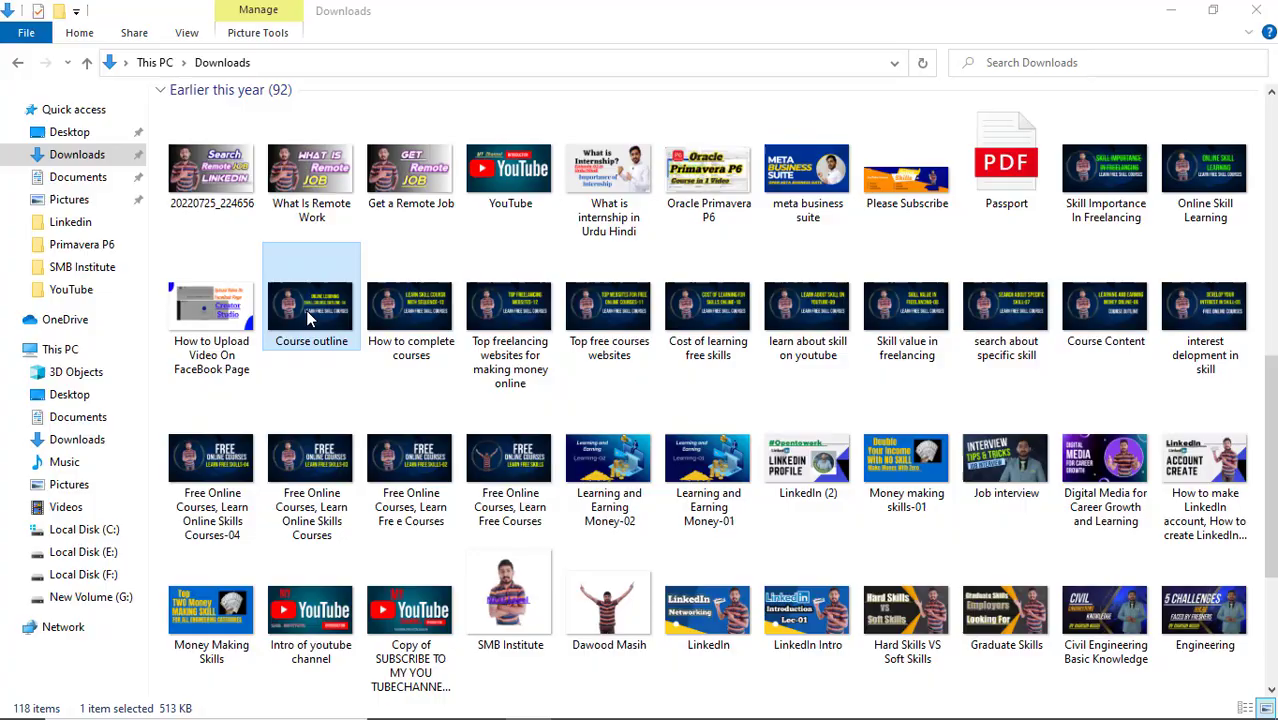
double_click(306, 310)
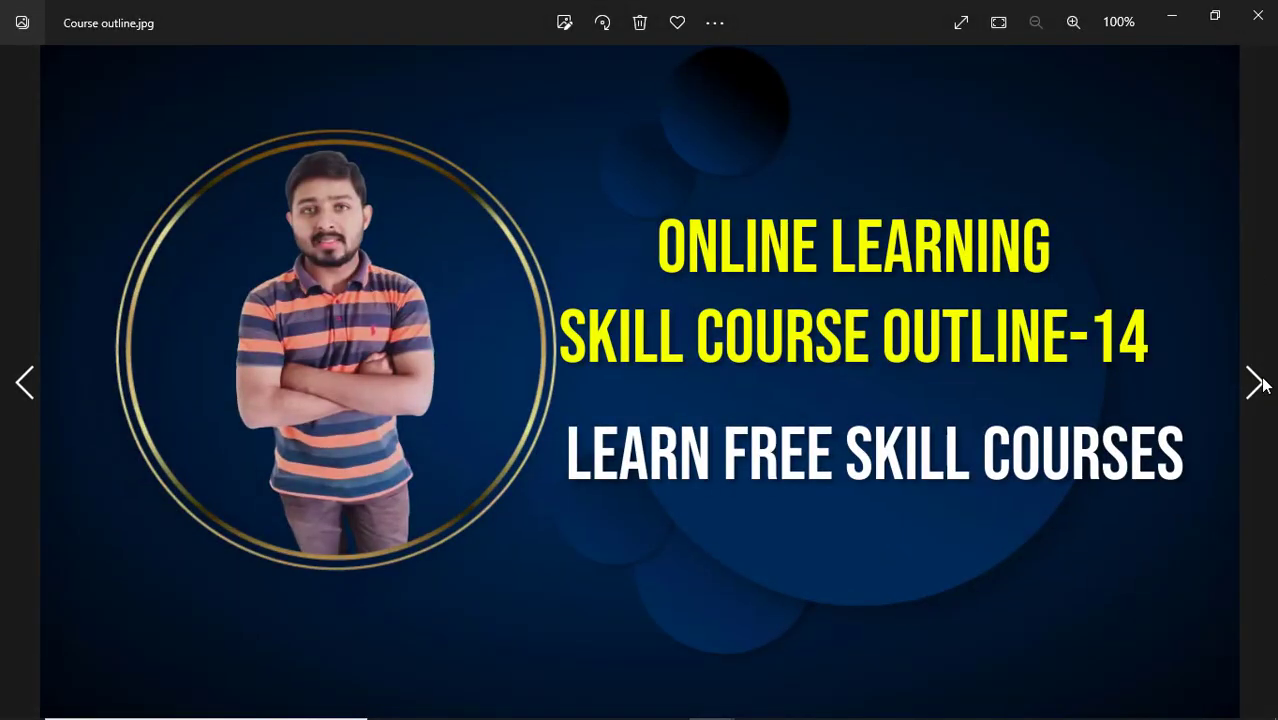
click(1262, 385)
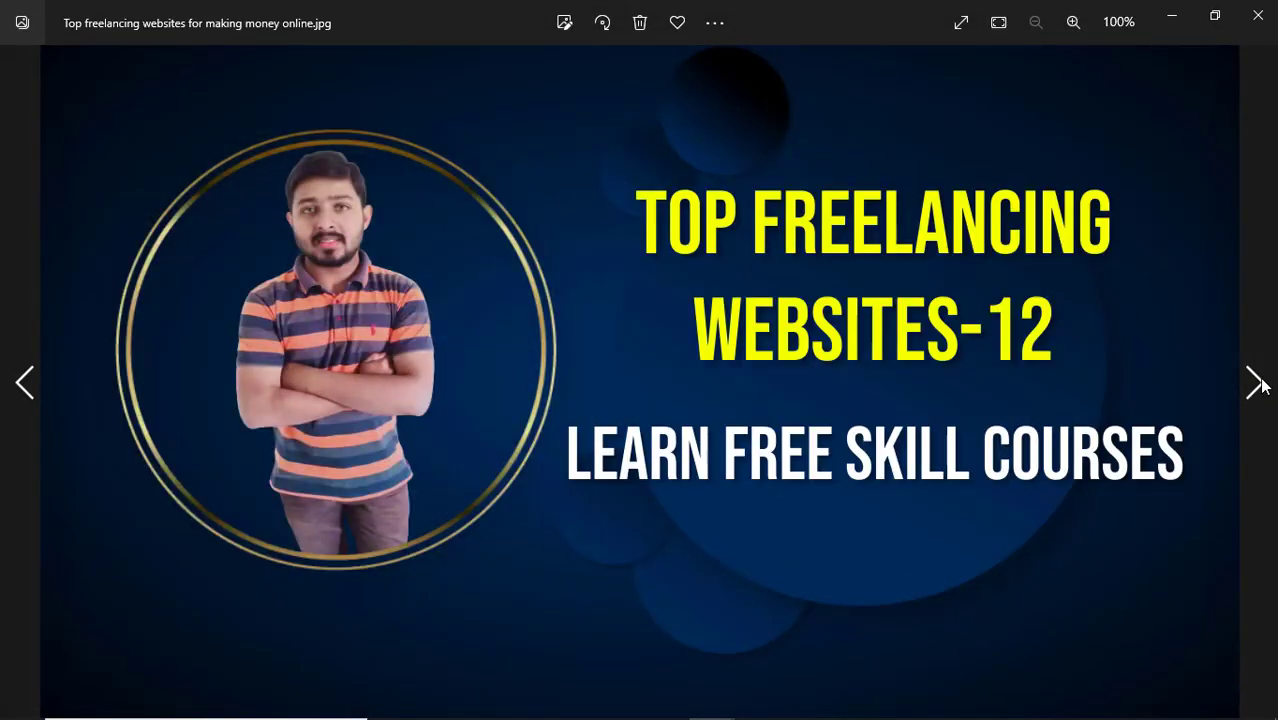
click(1261, 385)
click(1259, 386)
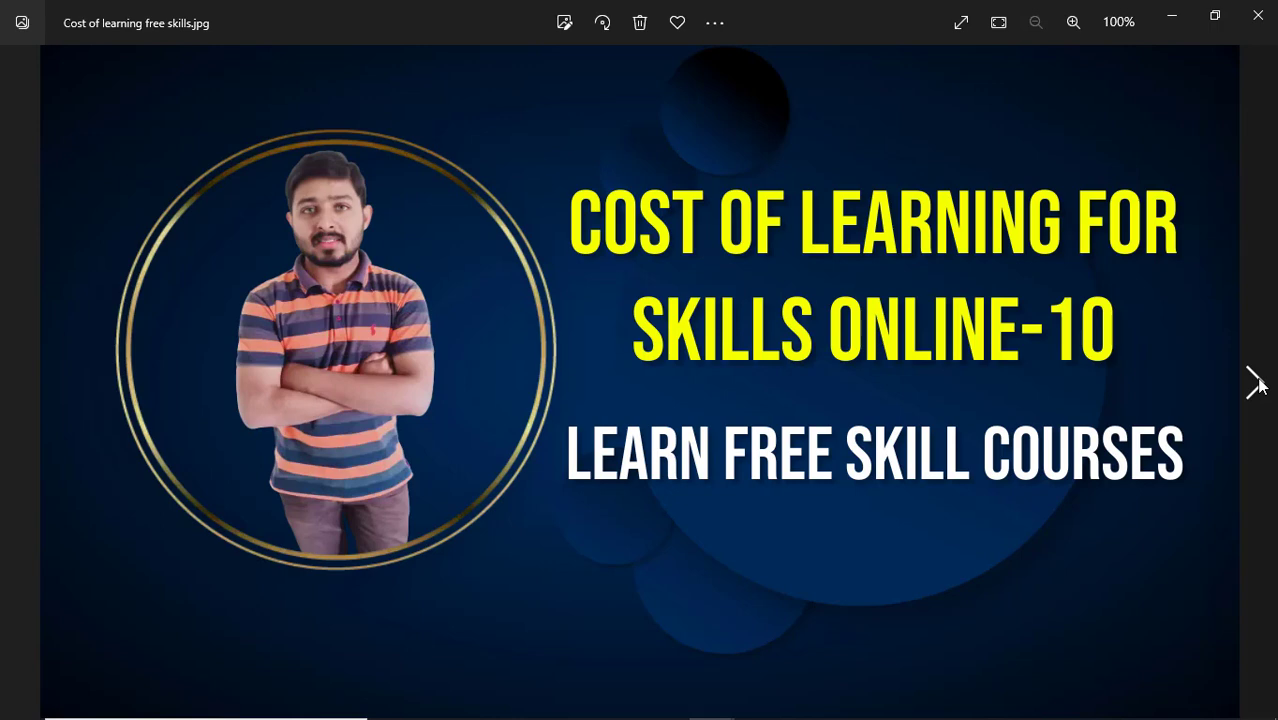
click(1259, 386)
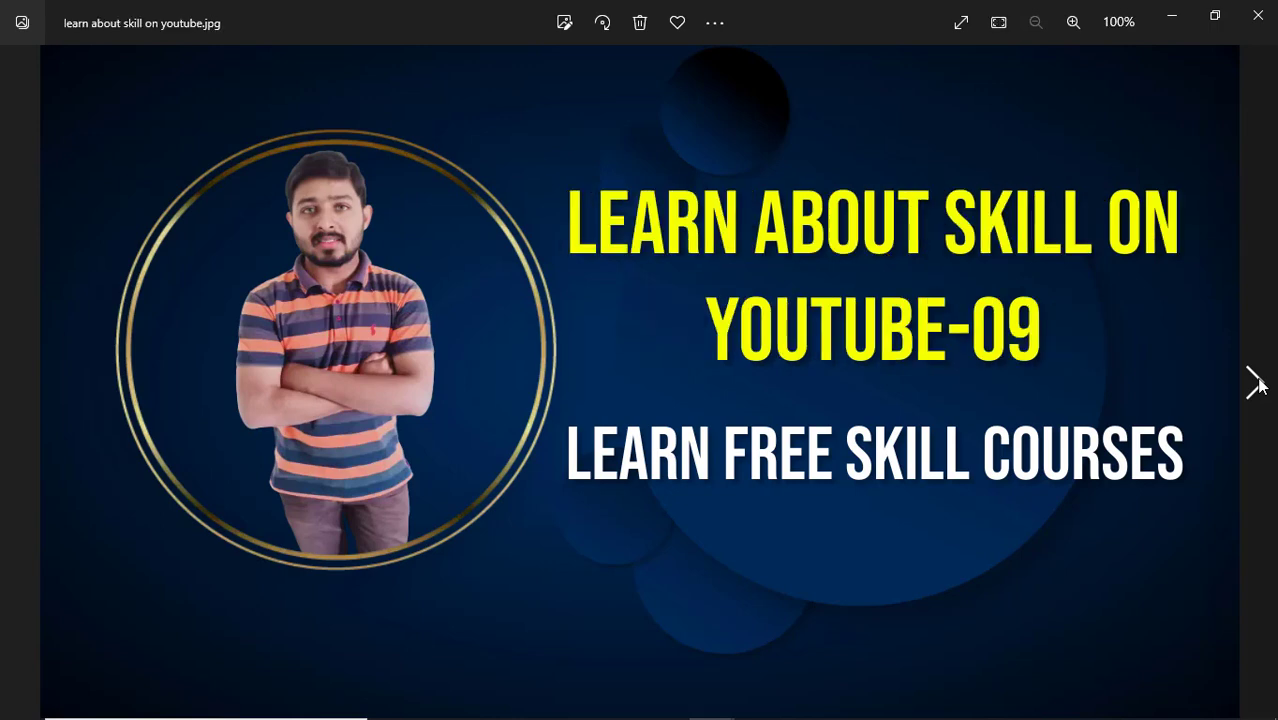
click(1259, 386)
click(1259, 386)
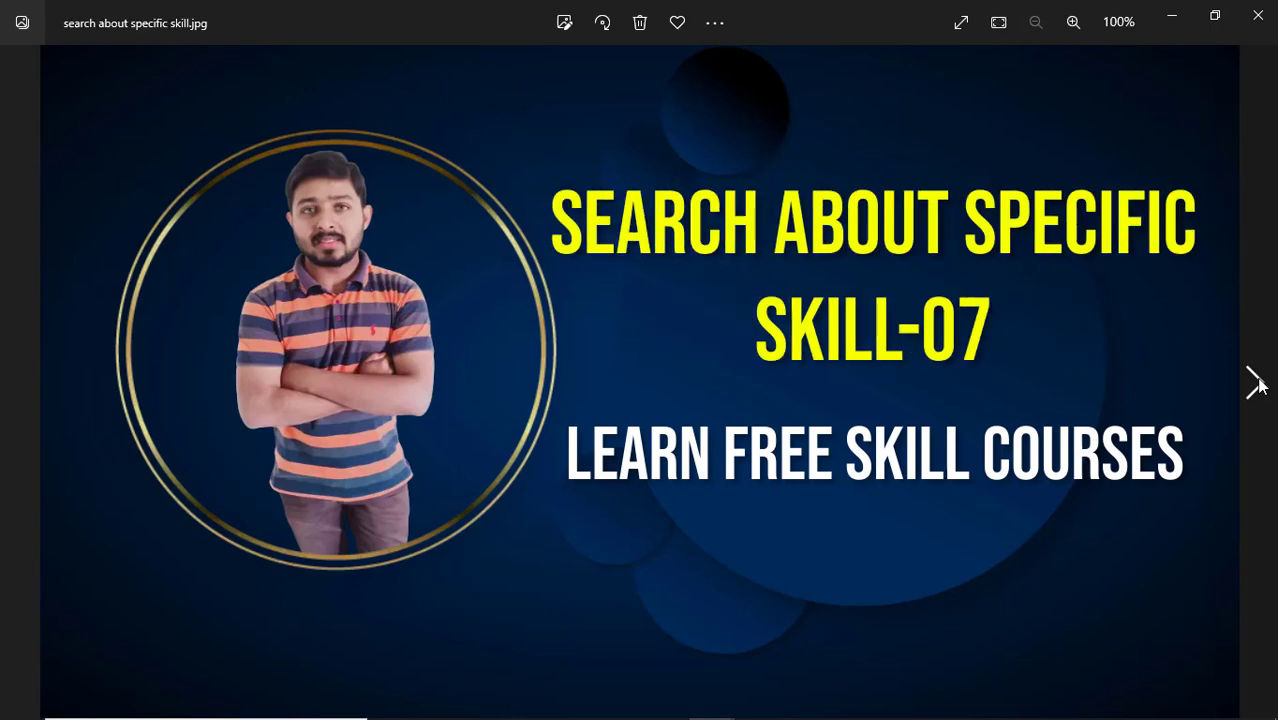
click(1259, 386)
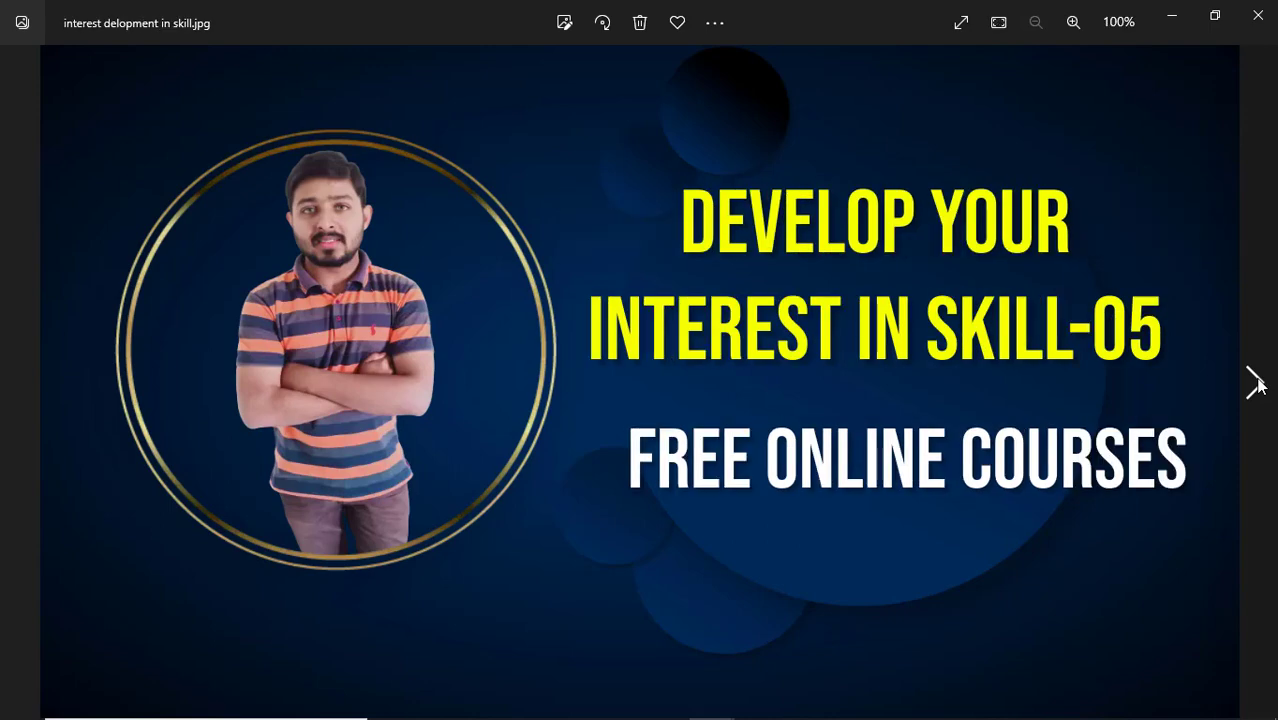
click(1259, 386)
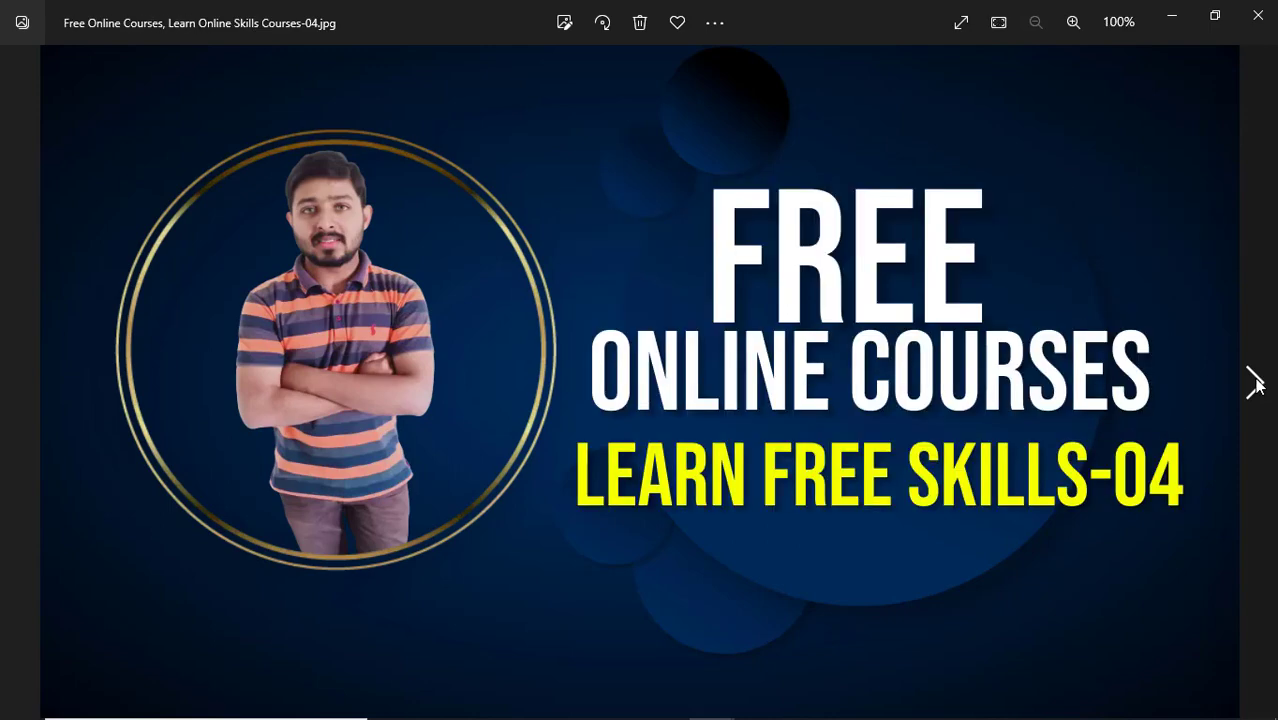
click(1175, 19)
scroll(1008, 235, up, 2)
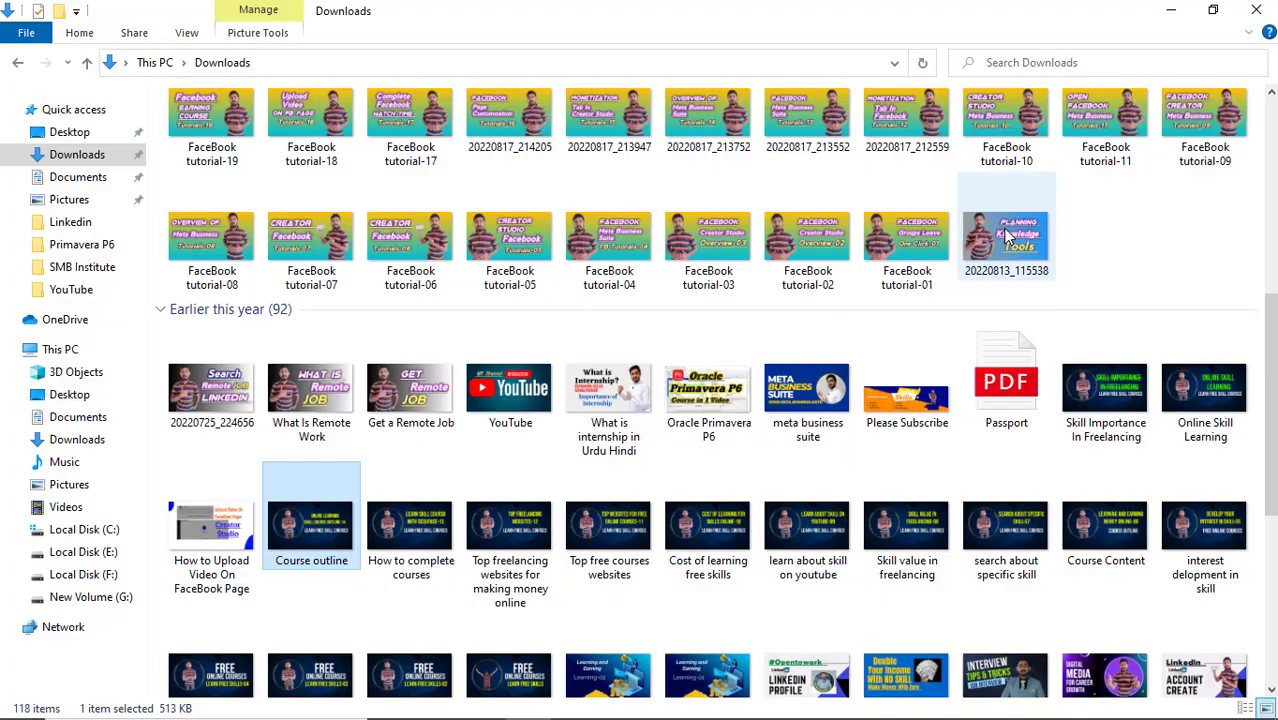
scroll(1008, 235, up, 5)
Select the woman's photo and look through its Edit panel effects and adjustments without changing anything
click(1168, 12)
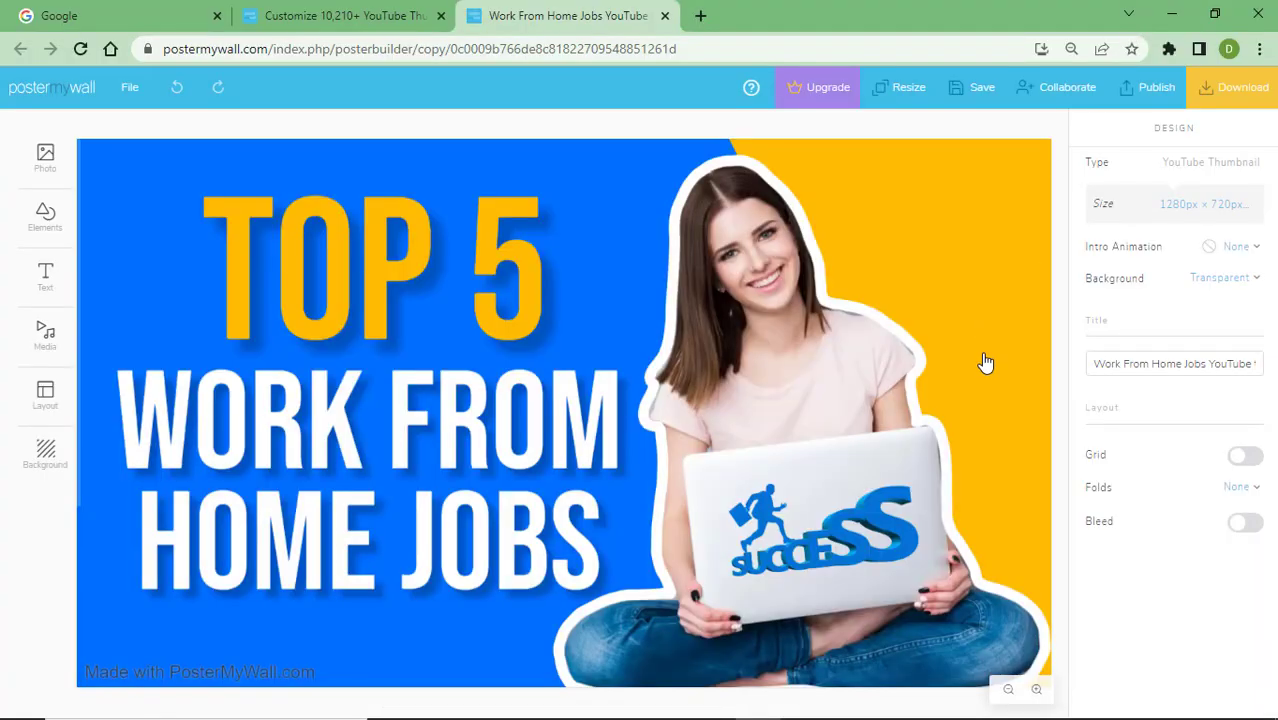
click(785, 352)
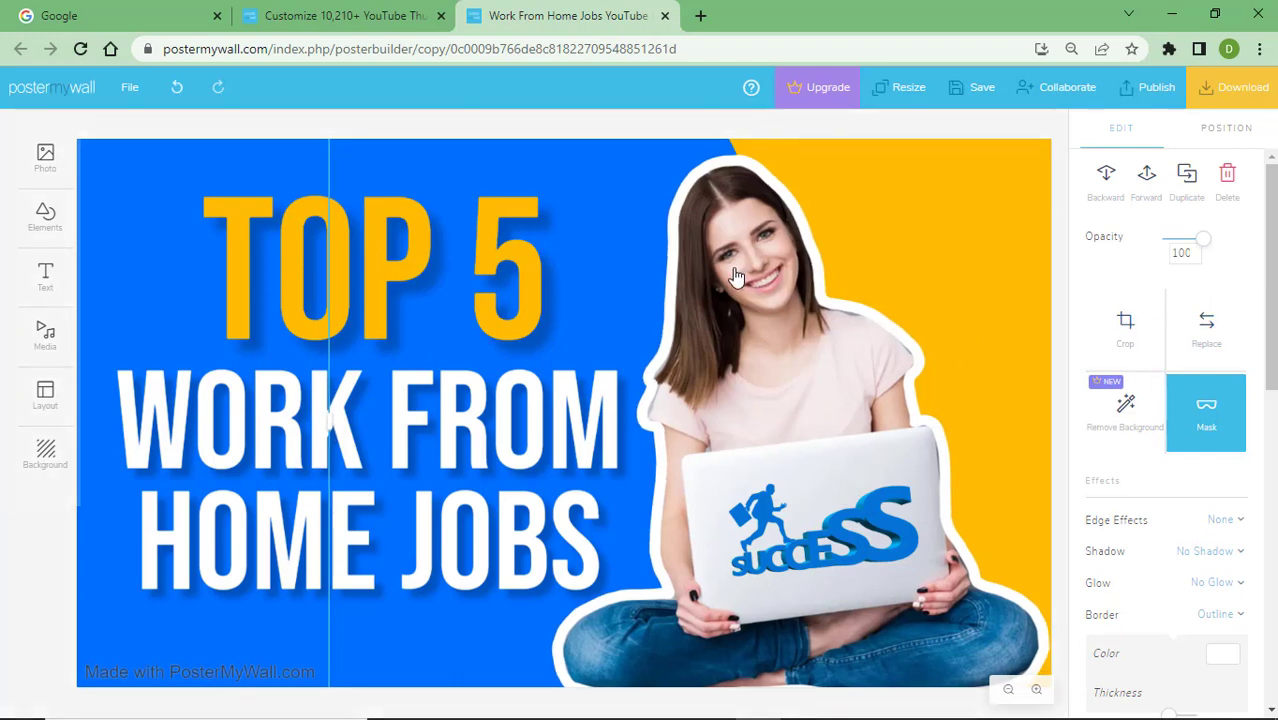
scroll(1165, 535, down, 2)
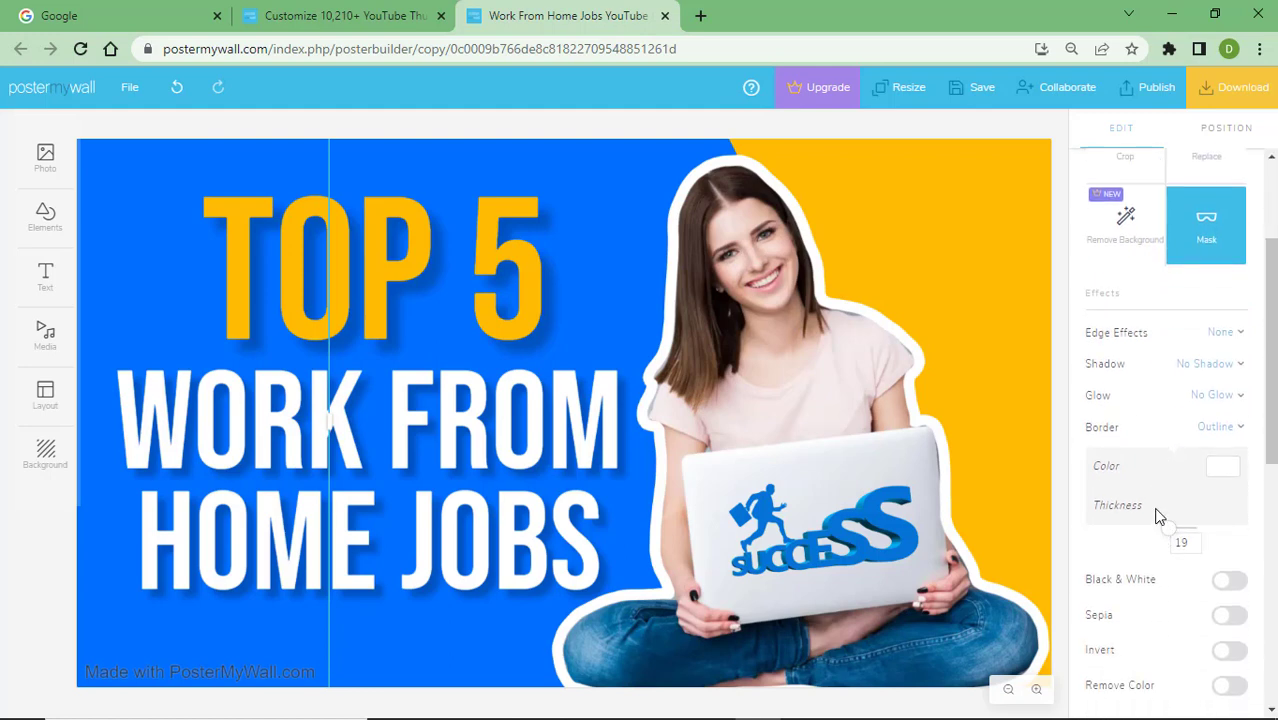
scroll(1152, 490, down, 2)
scroll(1152, 474, down, 2)
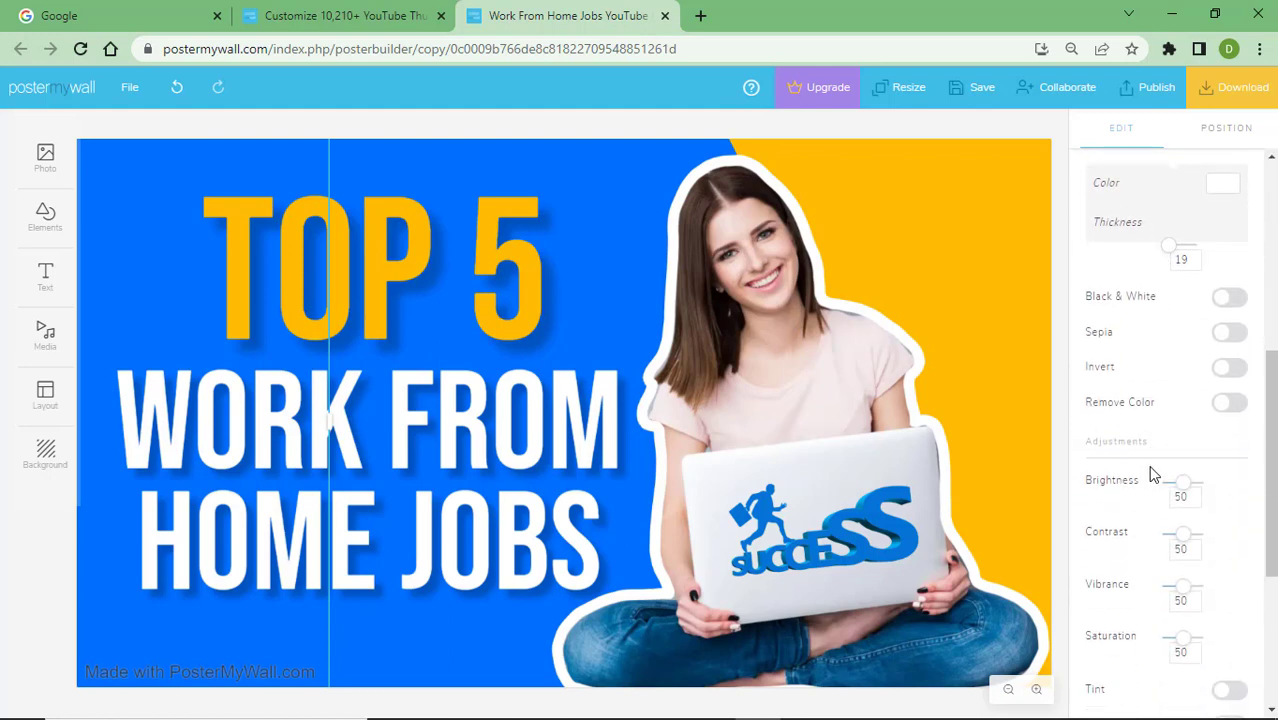
scroll(1152, 474, down, 1)
scroll(1147, 464, down, 1)
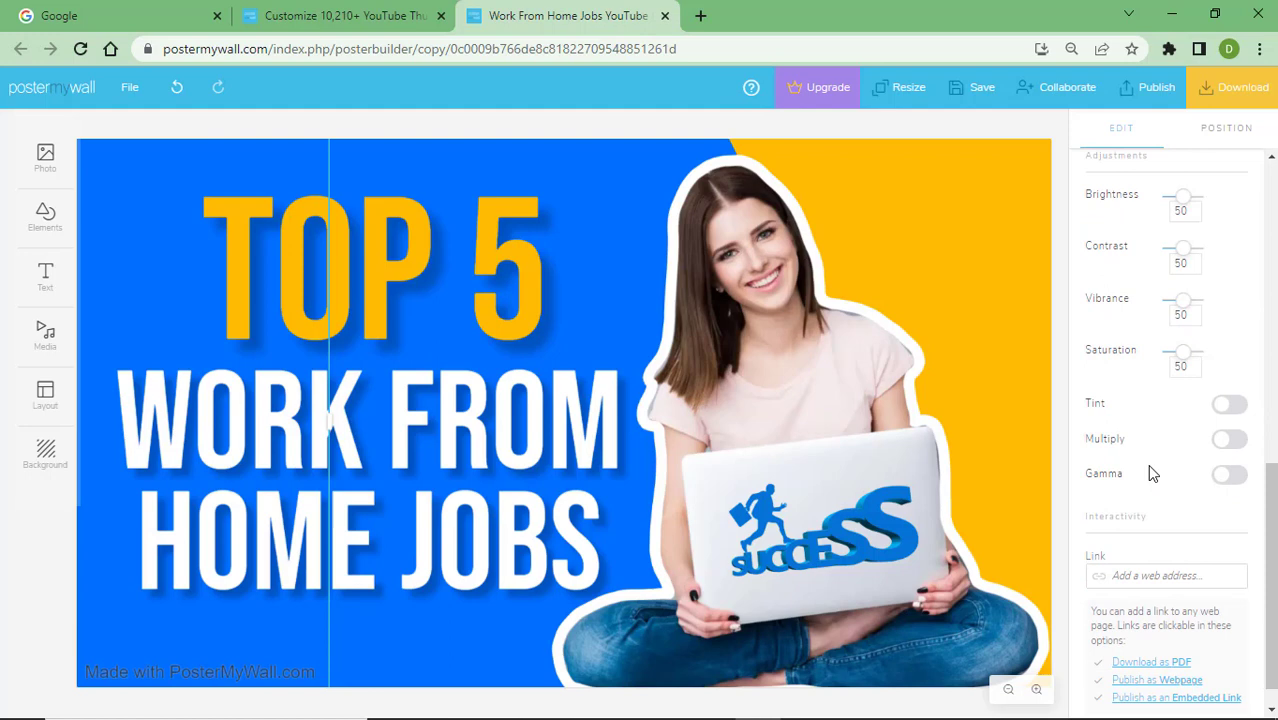
scroll(1147, 464, up, 1)
scroll(1147, 464, up, 3)
scroll(1143, 458, up, 2)
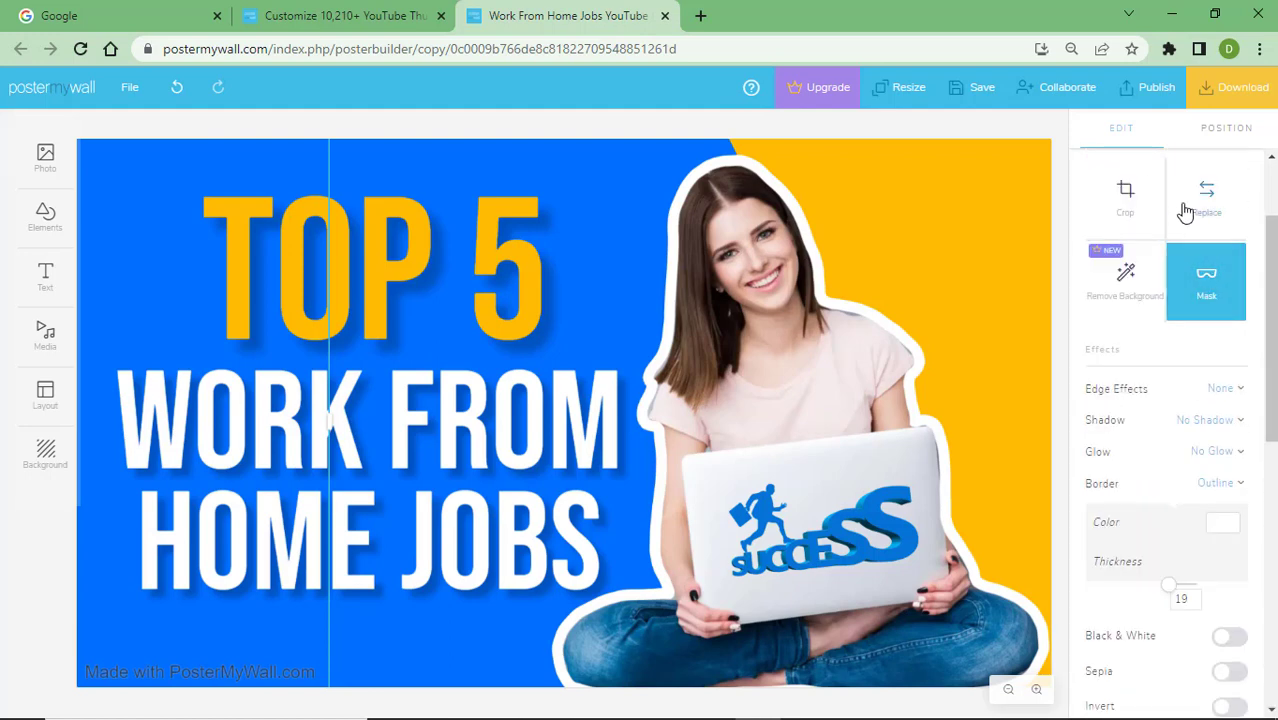
scroll(1206, 316, up, 1)
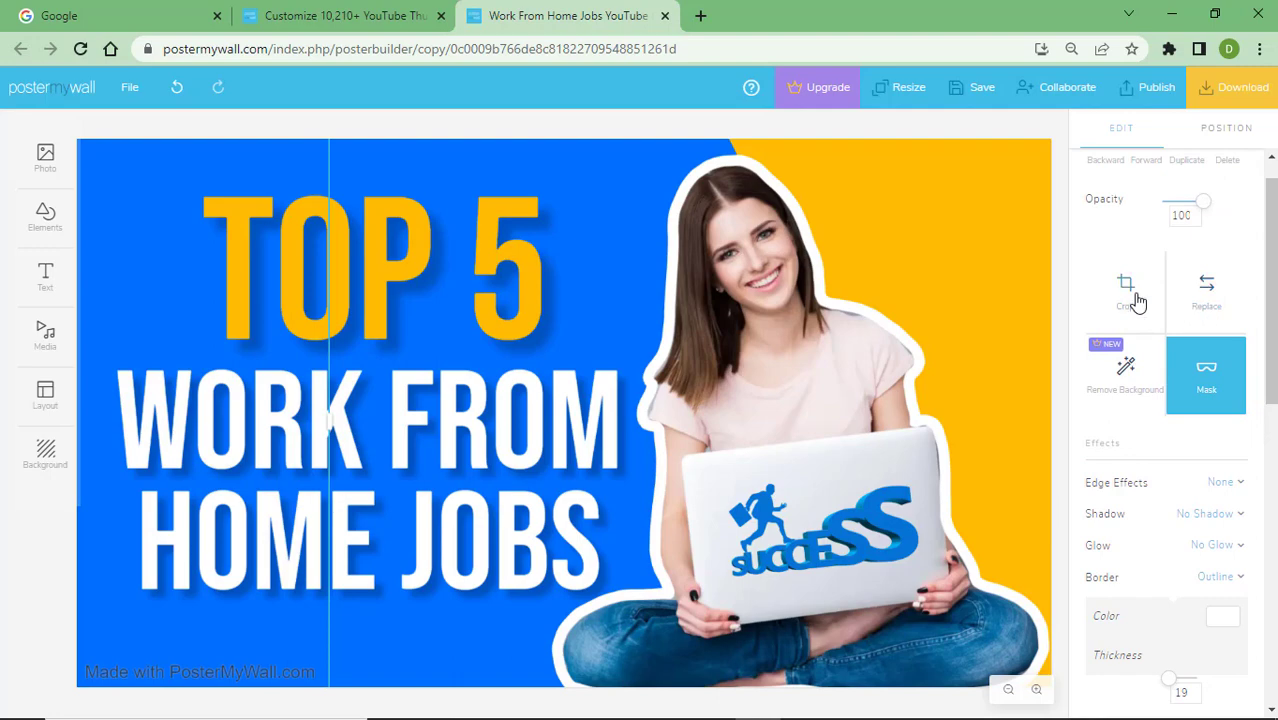
Replace the woman's photo with the raised-arms man photo uploaded from Downloads
click(1206, 302)
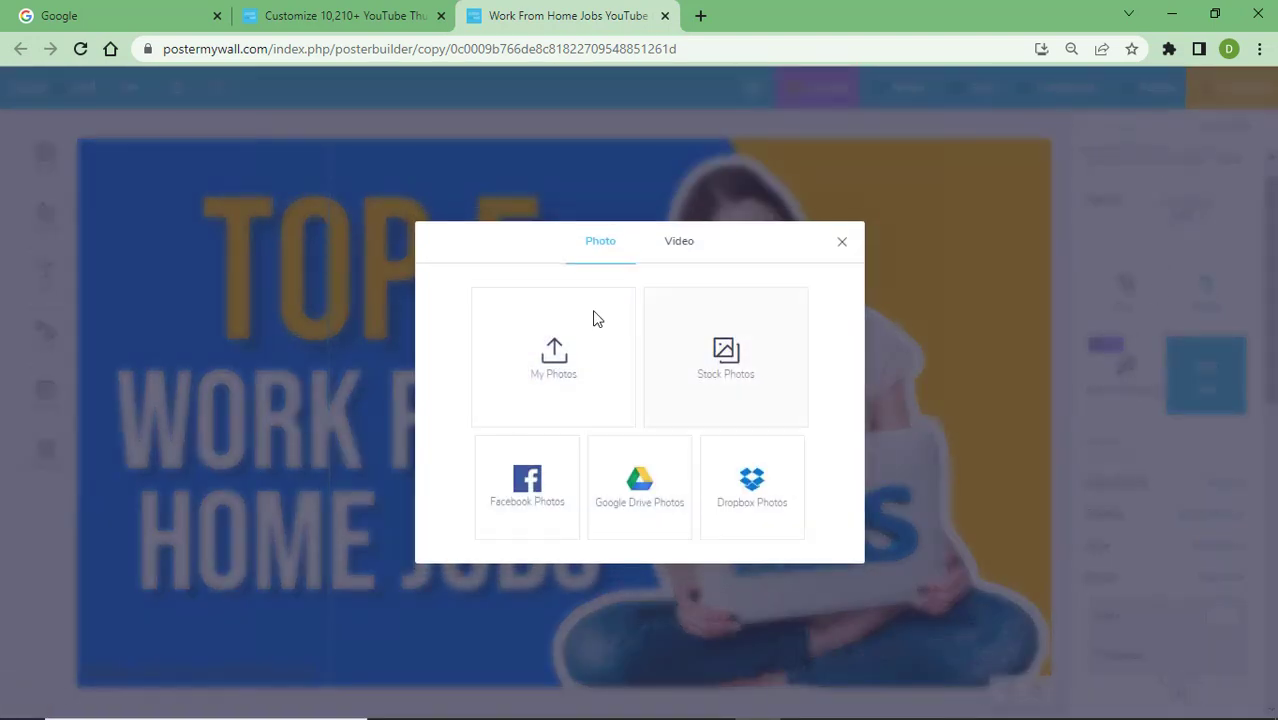
click(572, 354)
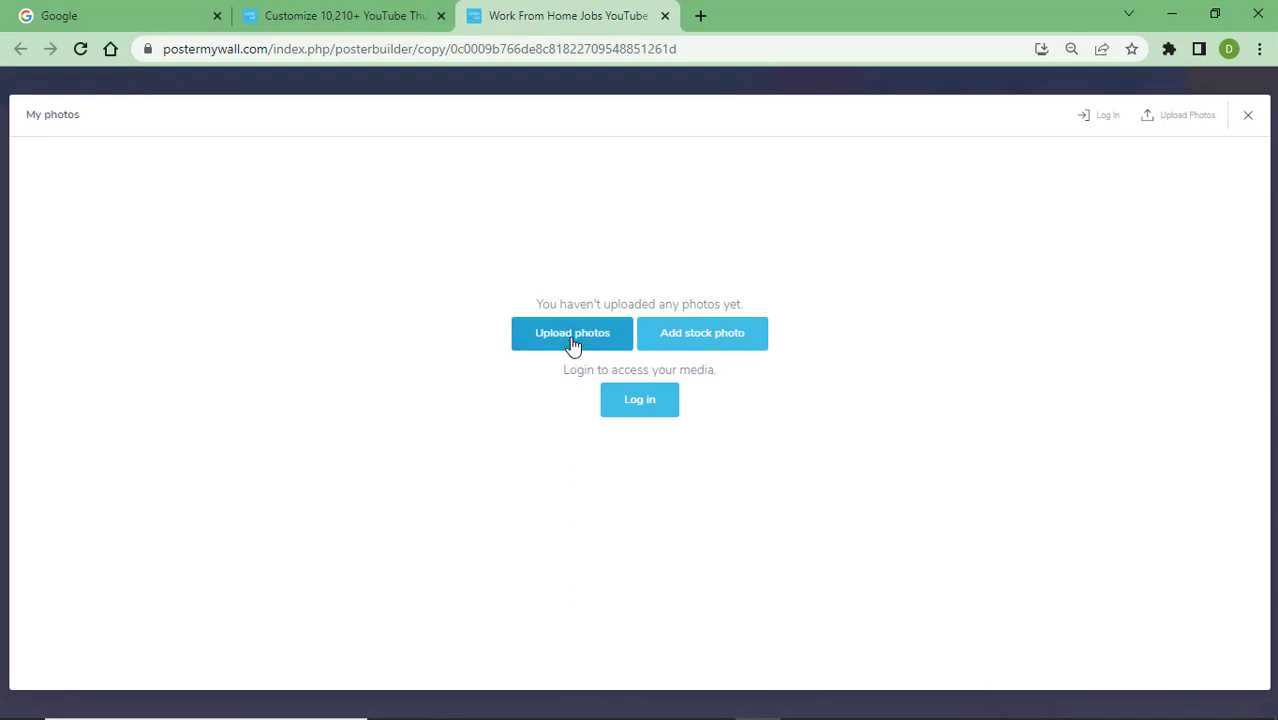
click(573, 344)
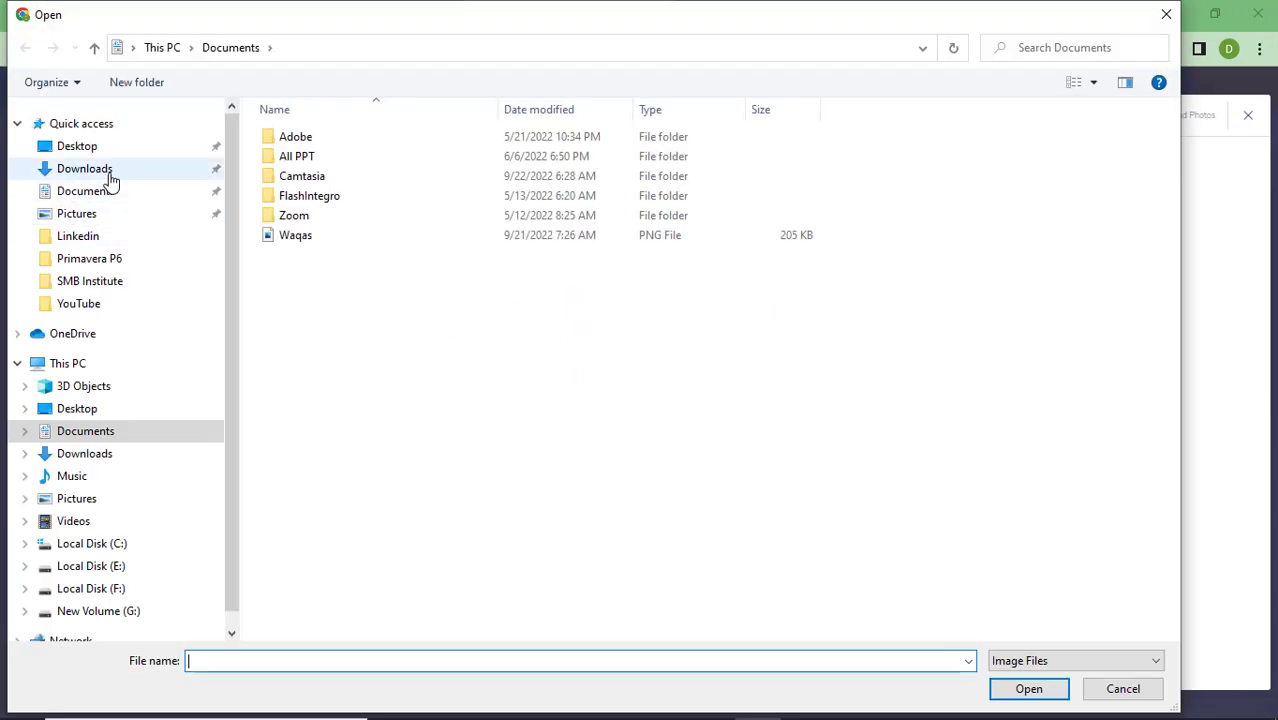
click(106, 172)
scroll(688, 455, down, 2)
scroll(688, 455, down, 10)
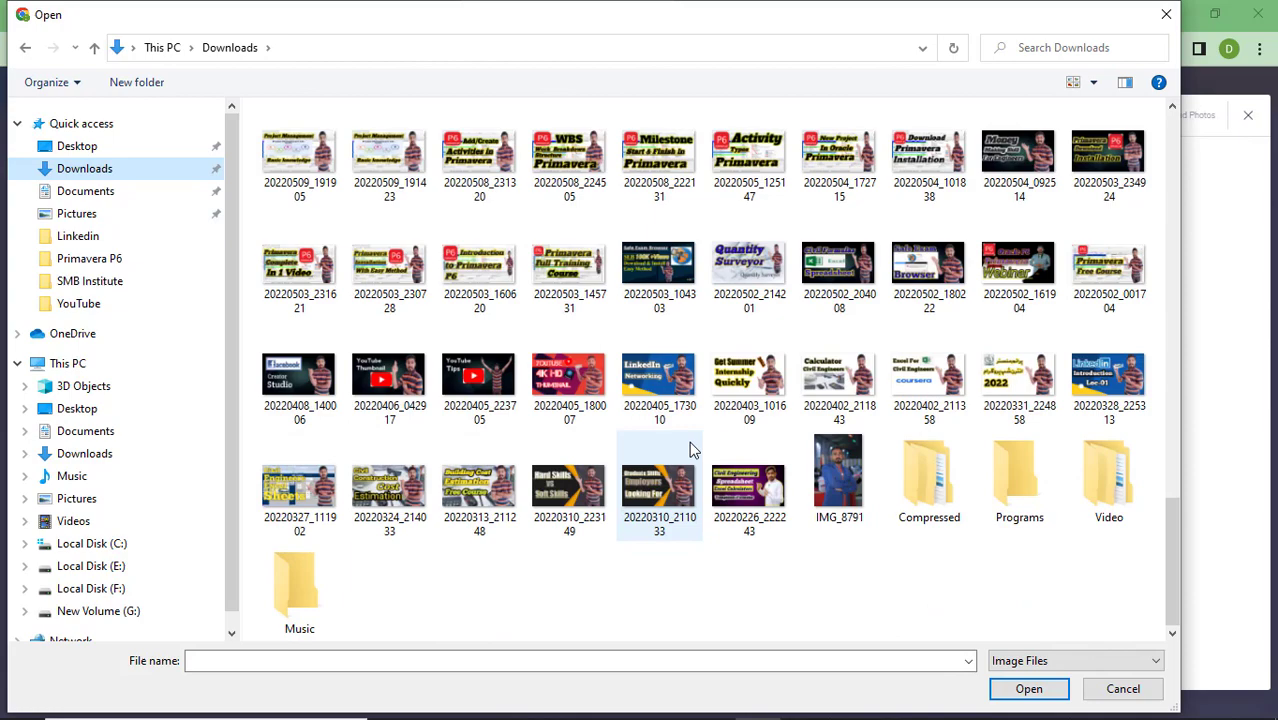
scroll(689, 449, up, 3)
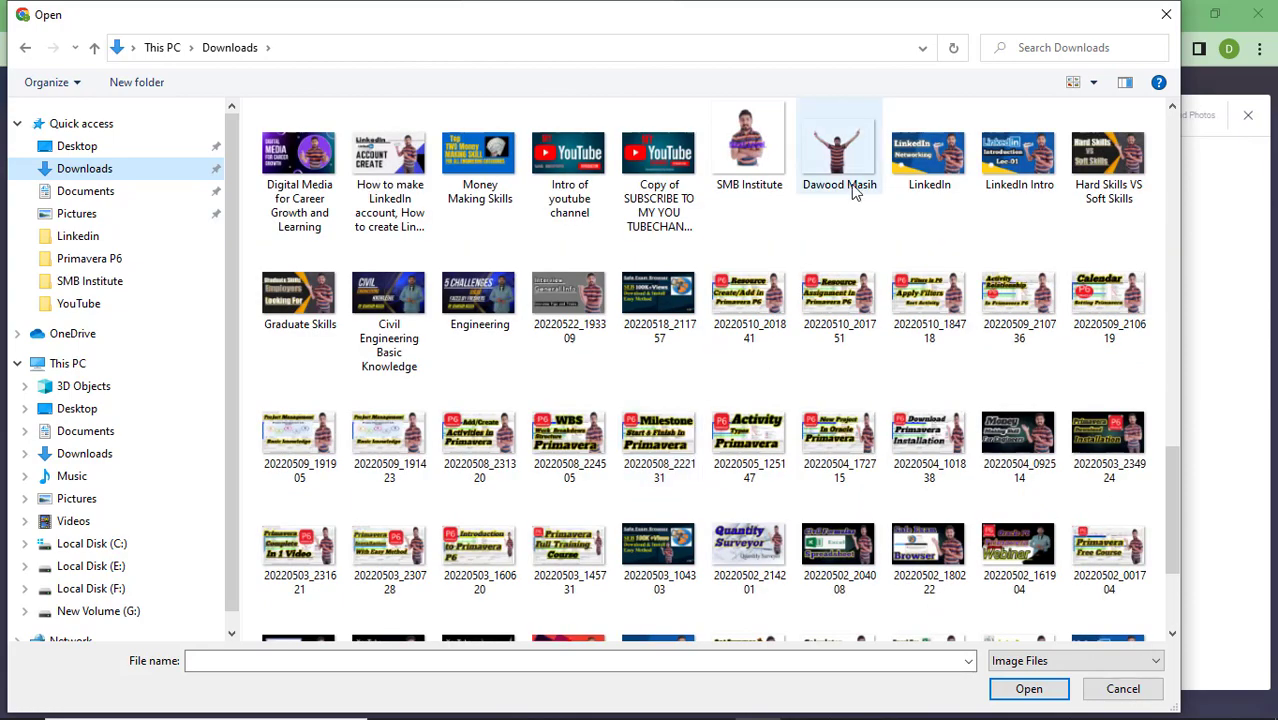
click(845, 145)
click(1038, 690)
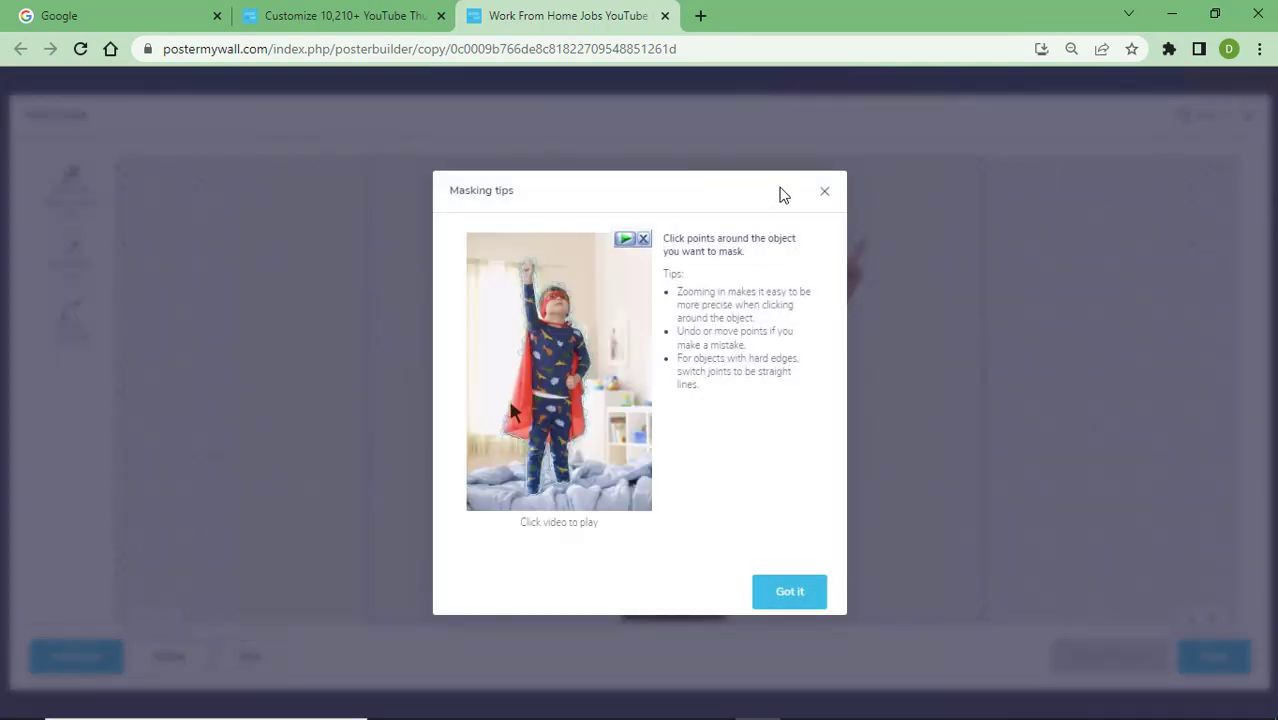
Dismiss the masking tips, zoom out and apply the cut-out mask to the man's photo
click(830, 190)
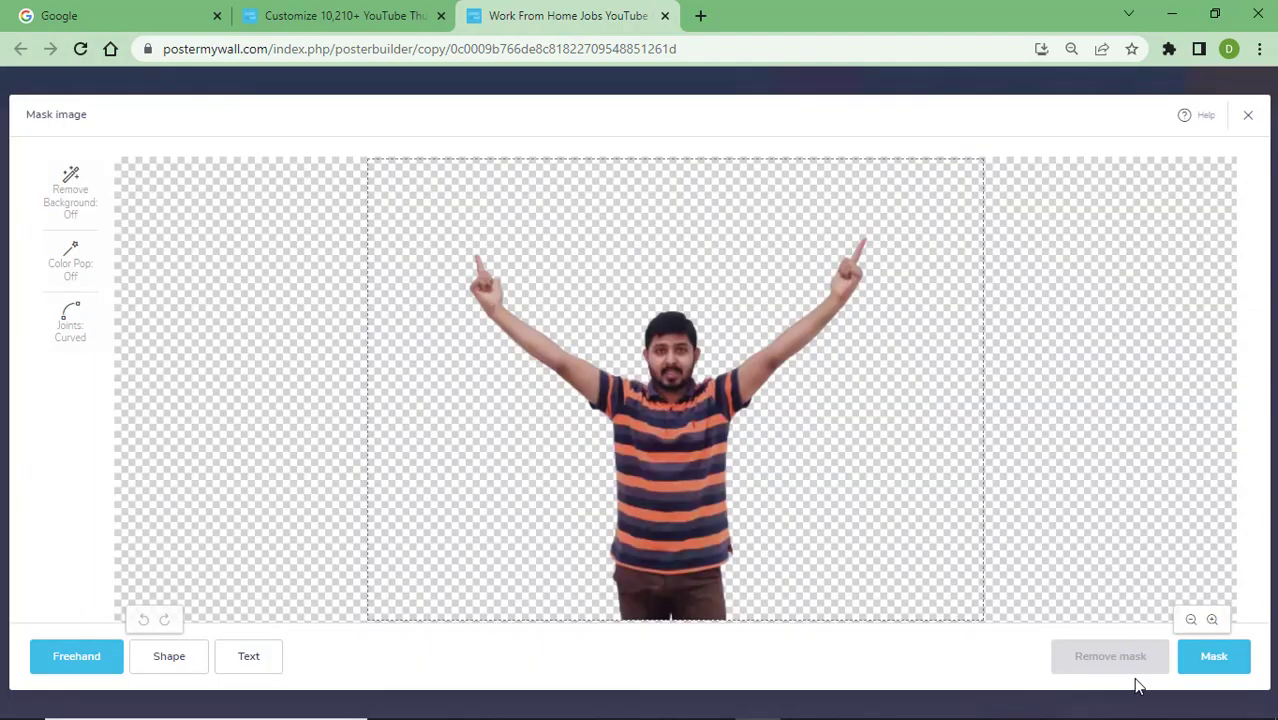
click(1191, 620)
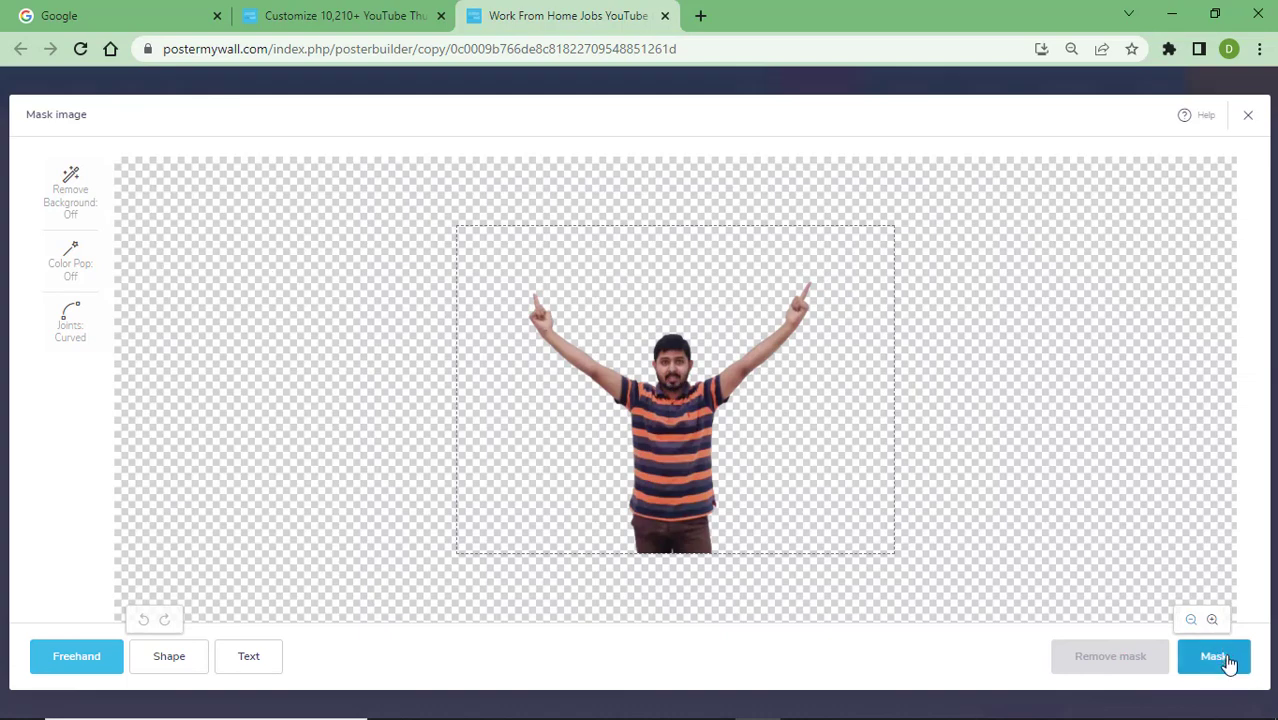
click(1226, 661)
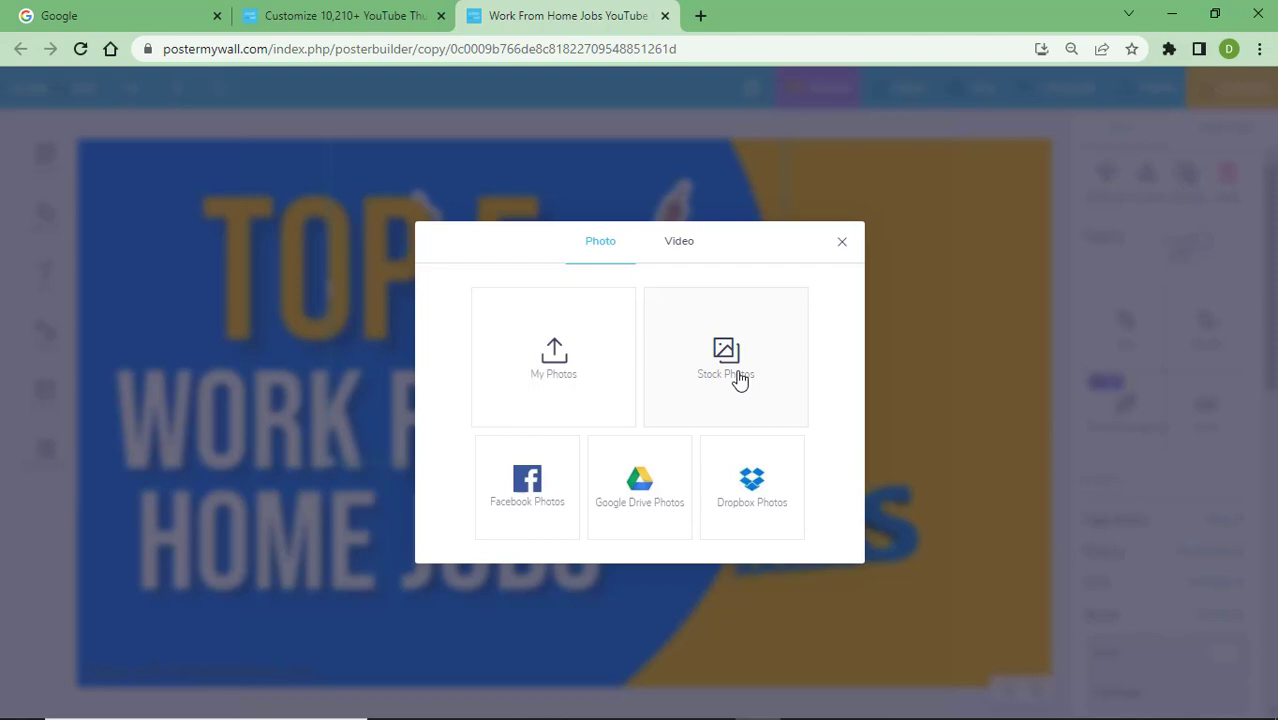
Move the man's cut-out onto the yellow right side and stretch it toward the bottom edge
click(841, 243)
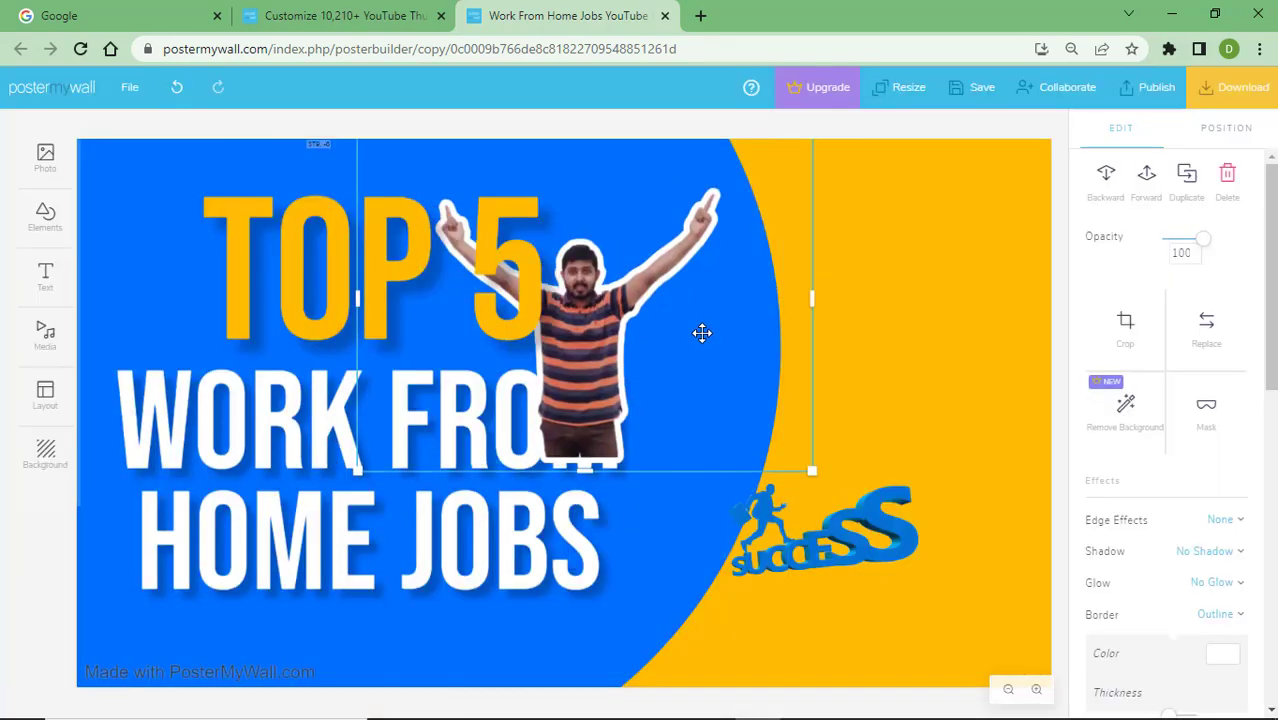
drag(702, 333, 1003, 355)
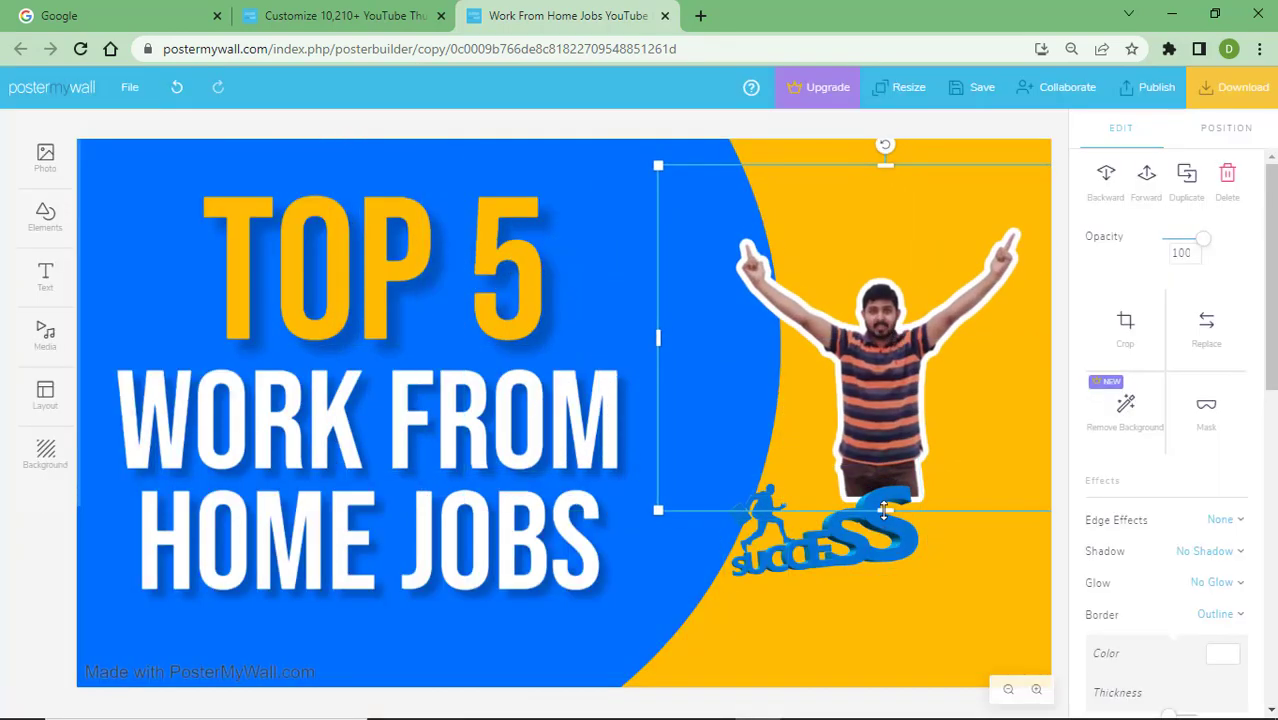
drag(885, 510, 885, 637)
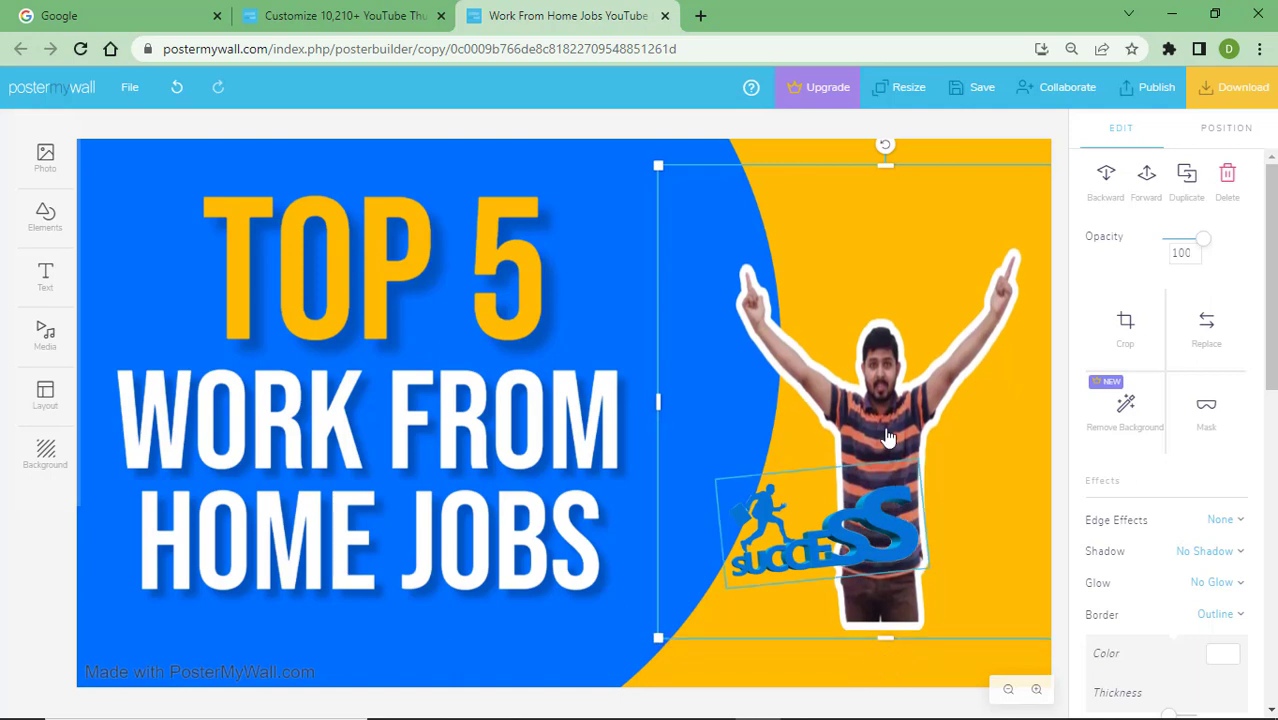
drag(888, 437, 834, 440)
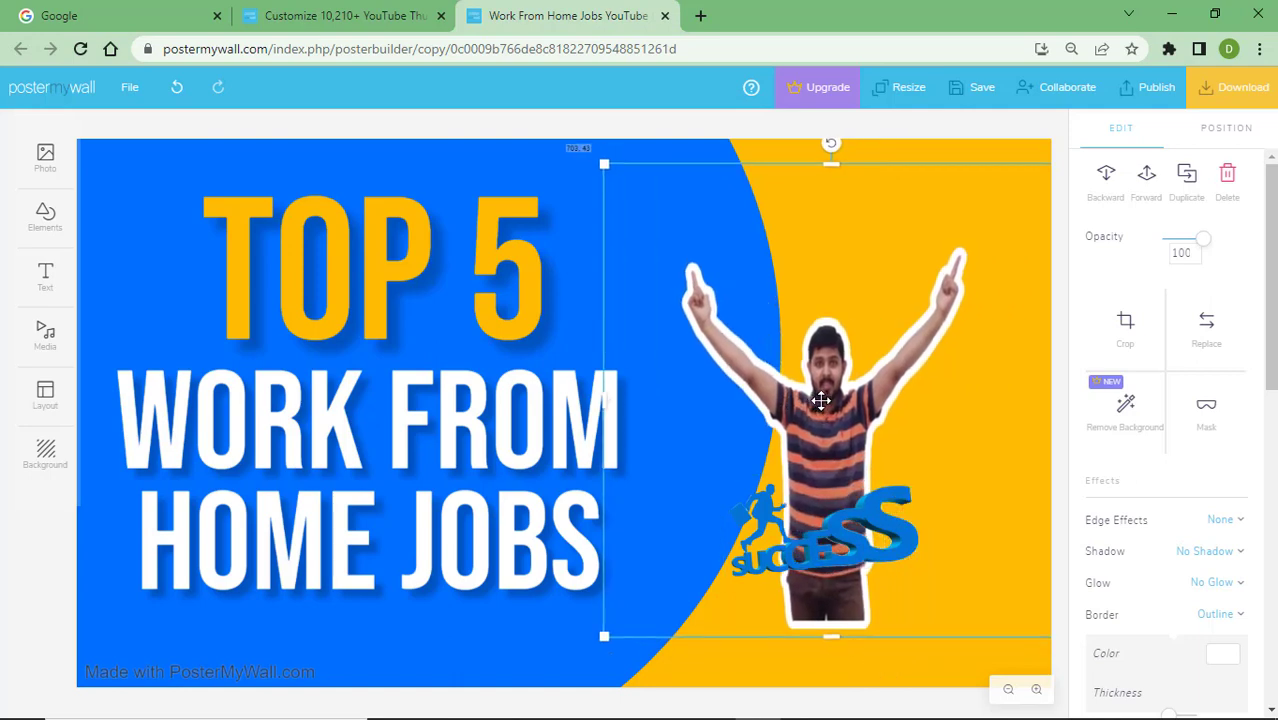
click(842, 647)
click(831, 638)
click(836, 702)
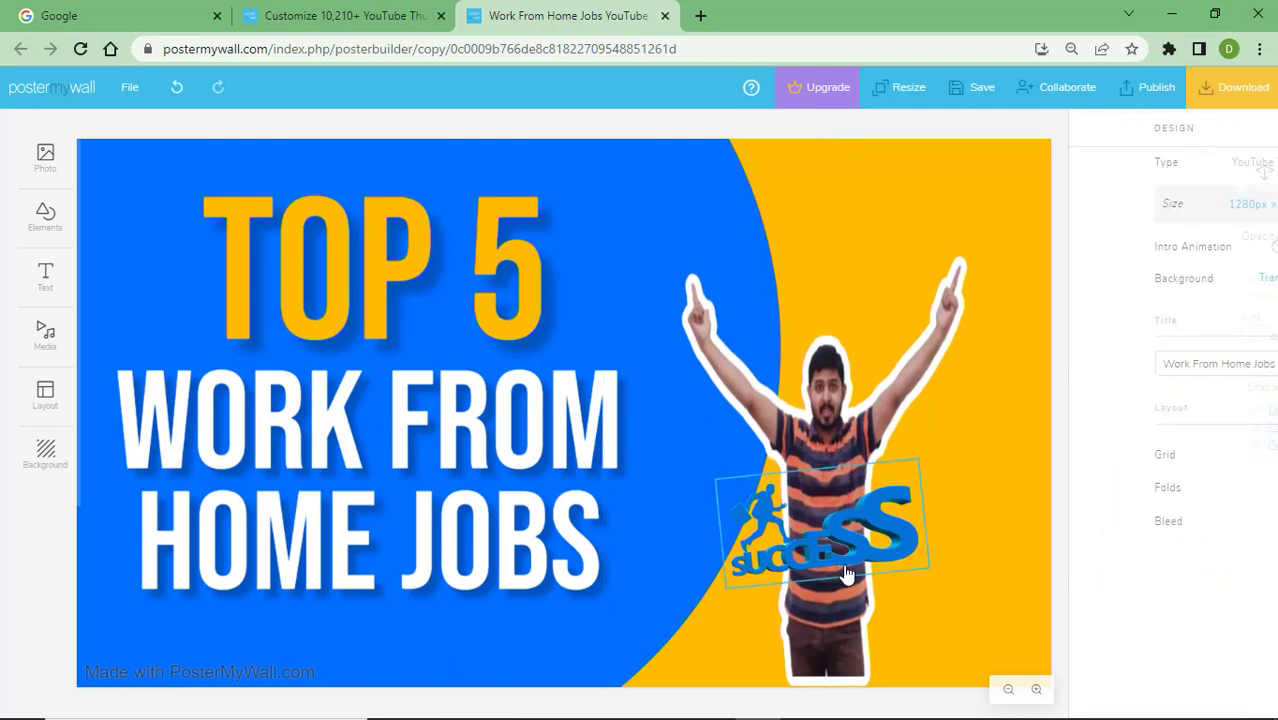
drag(800, 370, 791, 318)
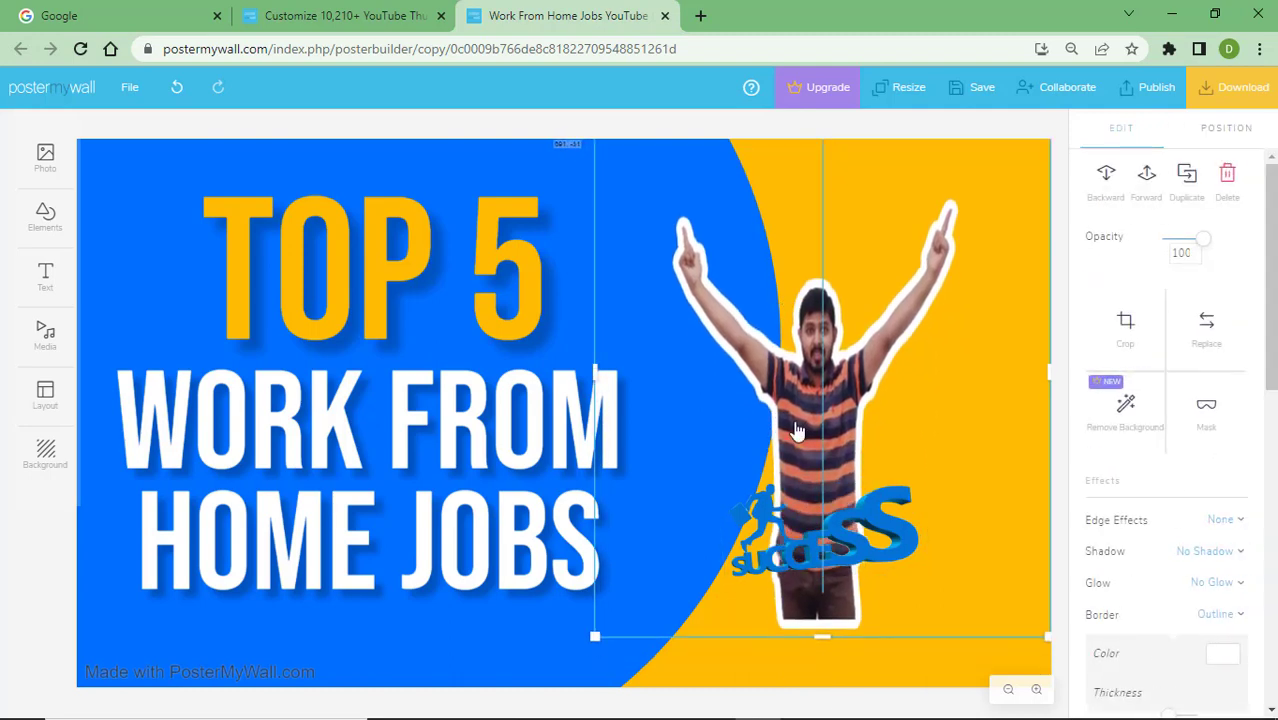
Extend the cut-out to the bottom edge and delete the SUCCESS graphic, undoing a mistaken background deletion
drag(831, 627, 818, 697)
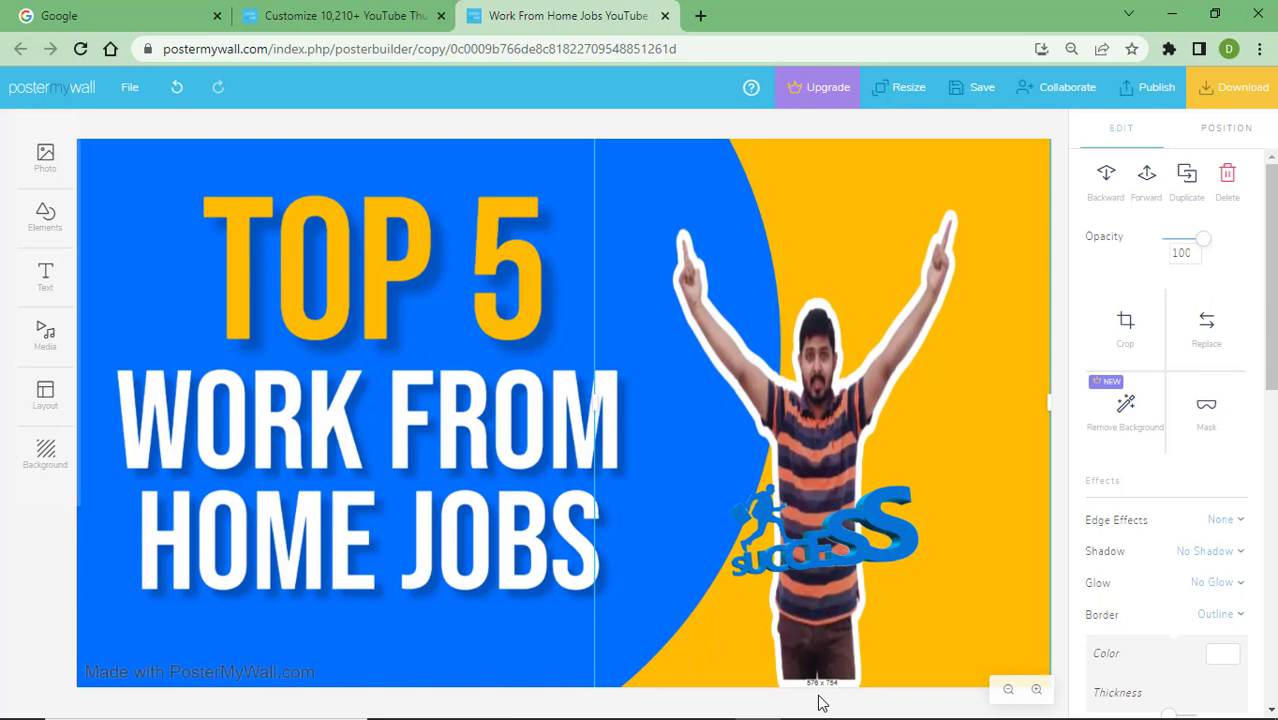
click(866, 553)
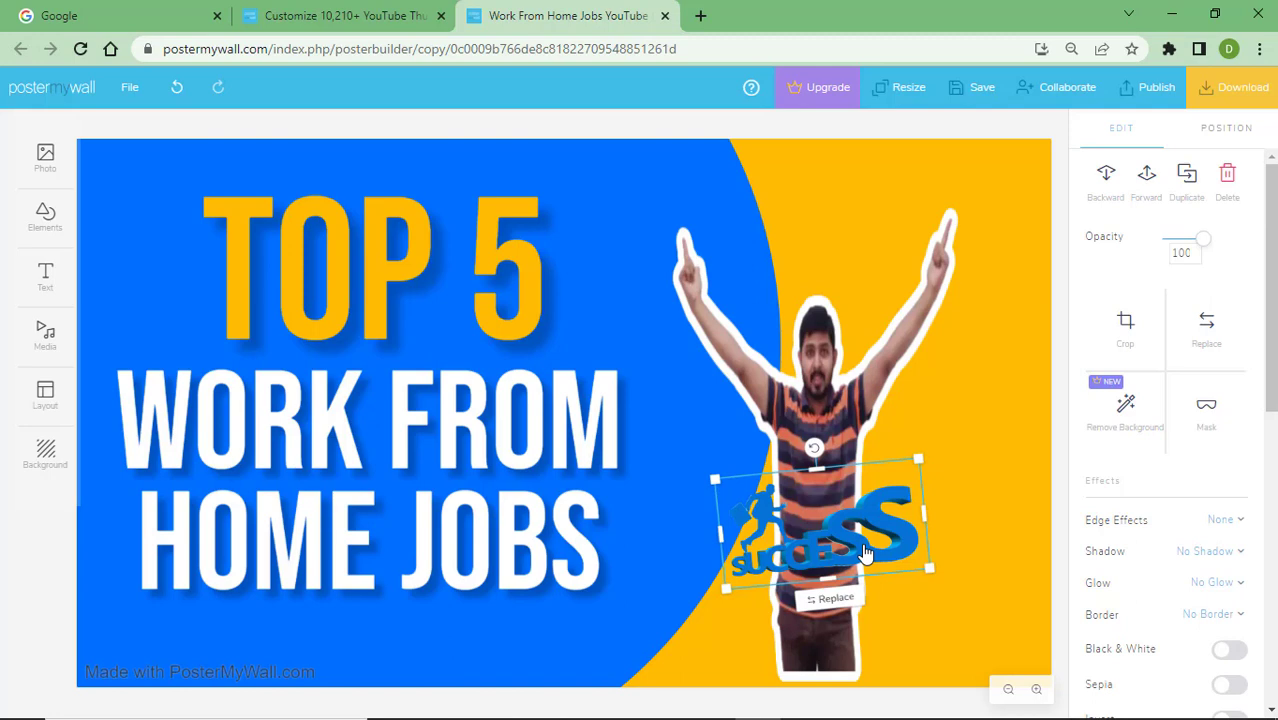
click(932, 572)
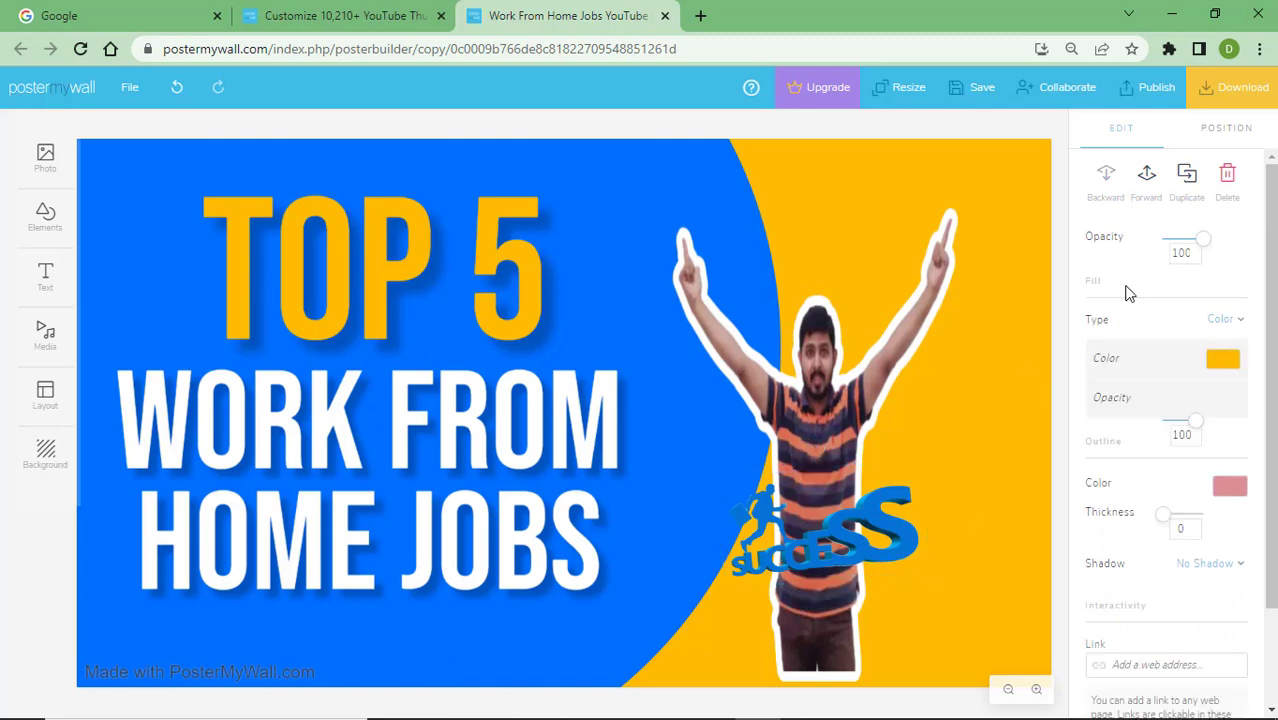
click(1227, 176)
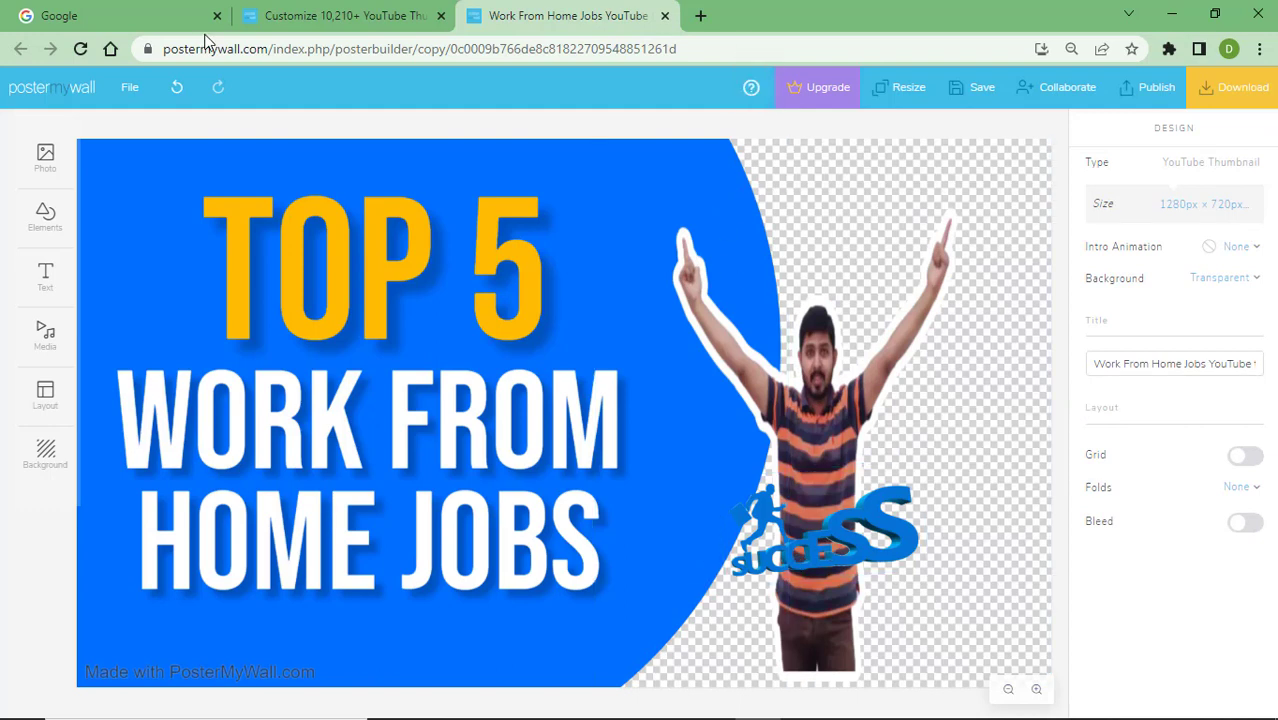
click(177, 89)
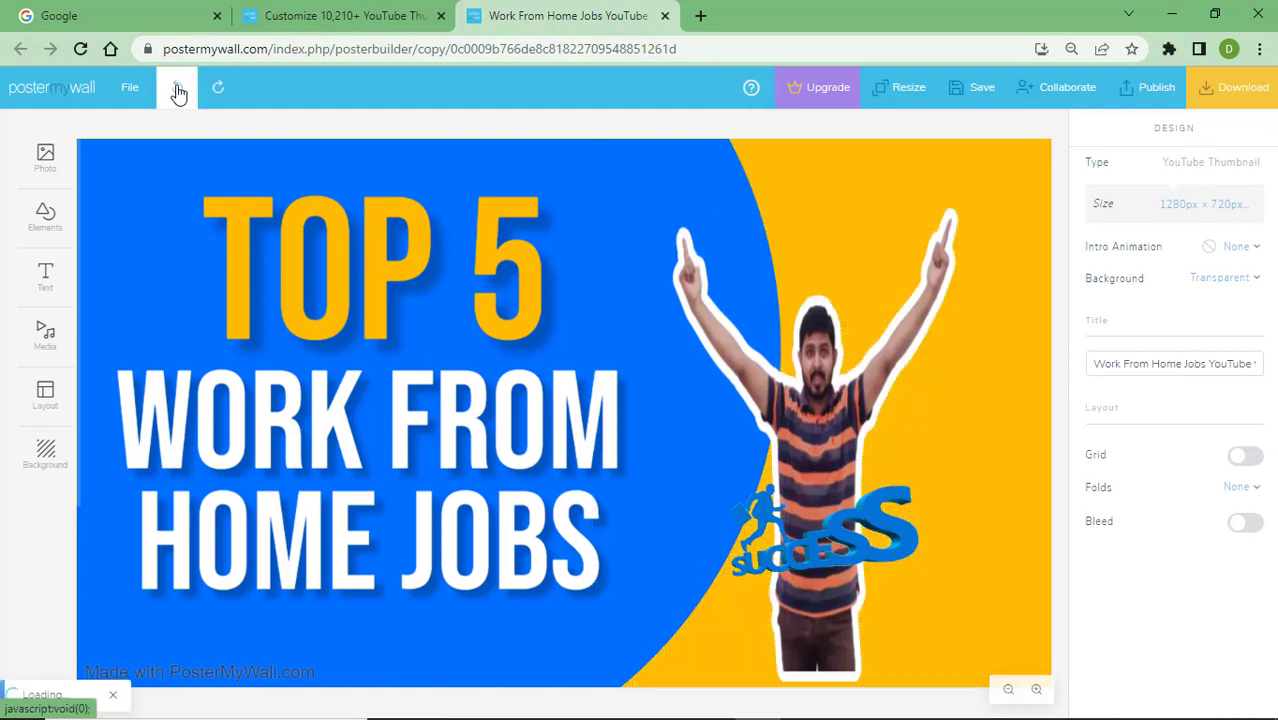
click(820, 530)
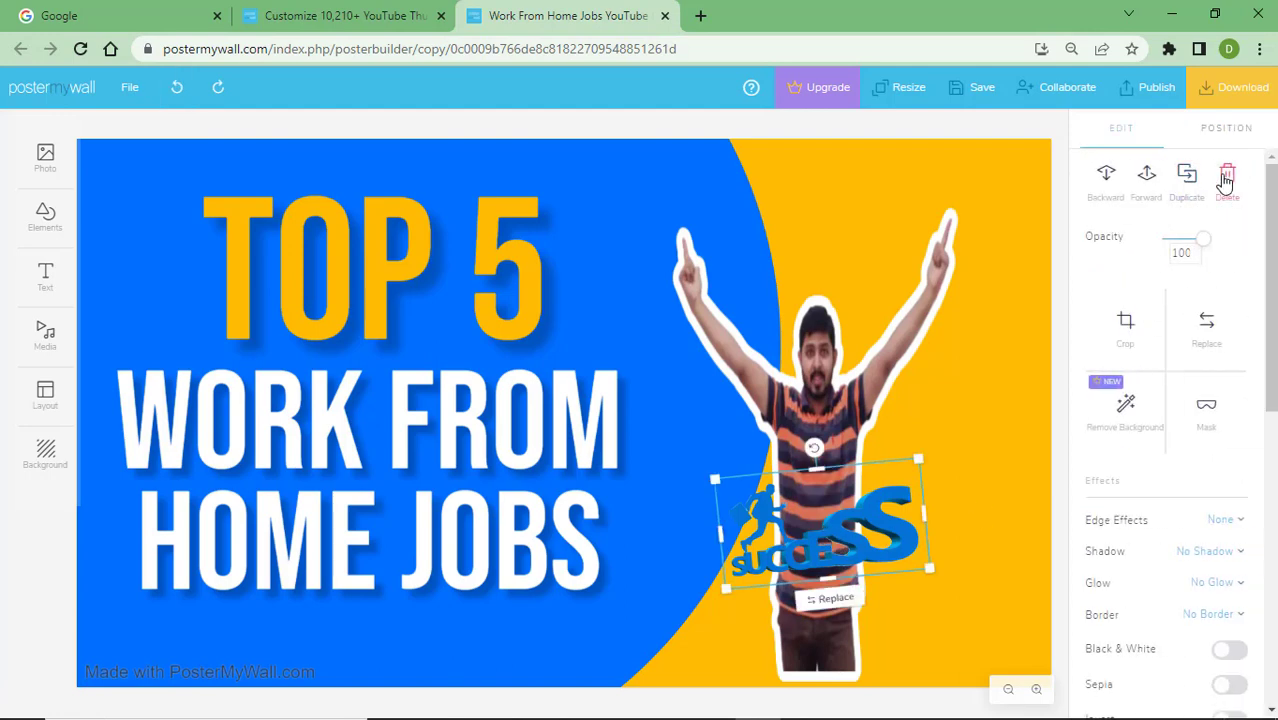
click(1227, 174)
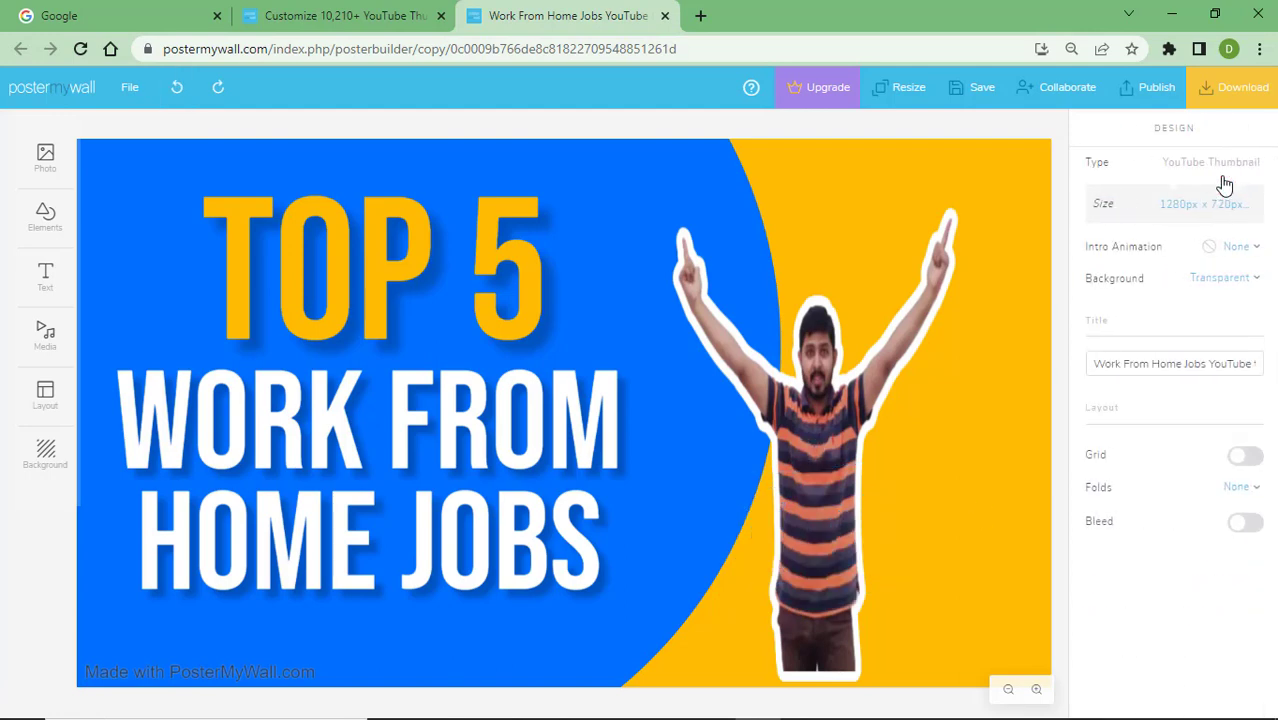
Change the yellow TOP 5 heading to PAGE
click(459, 277)
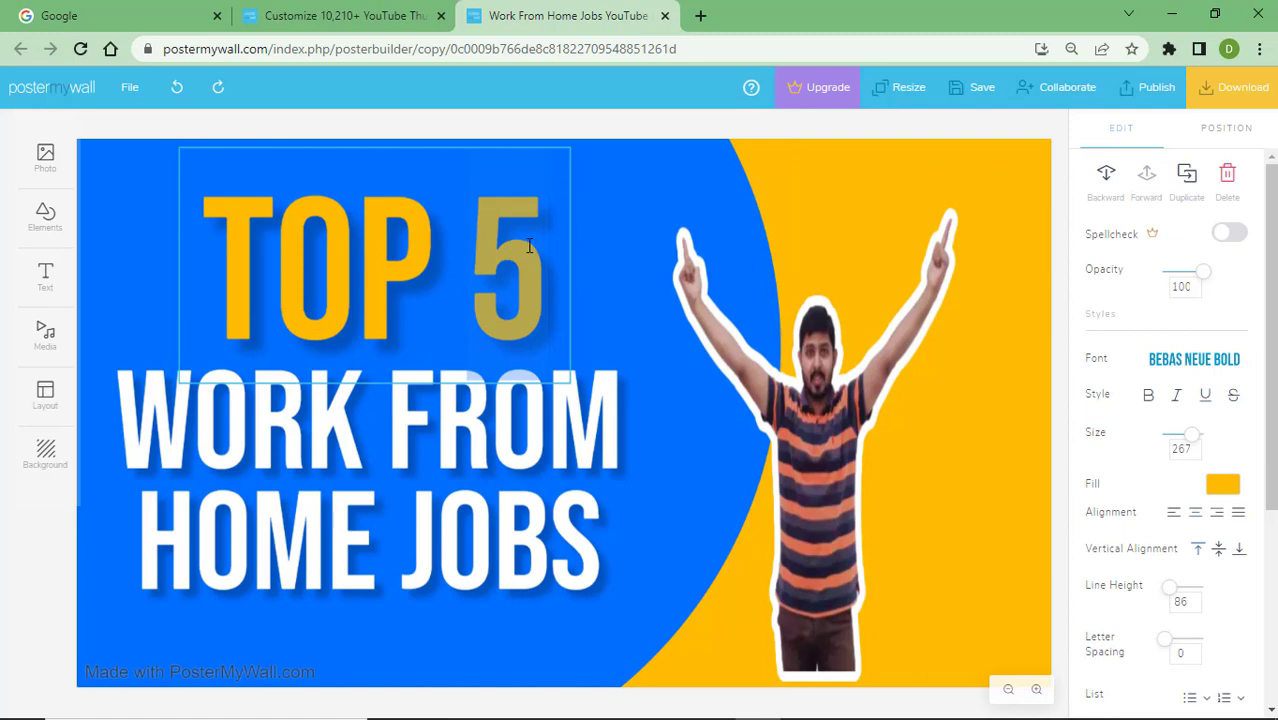
drag(530, 246, 10, 245)
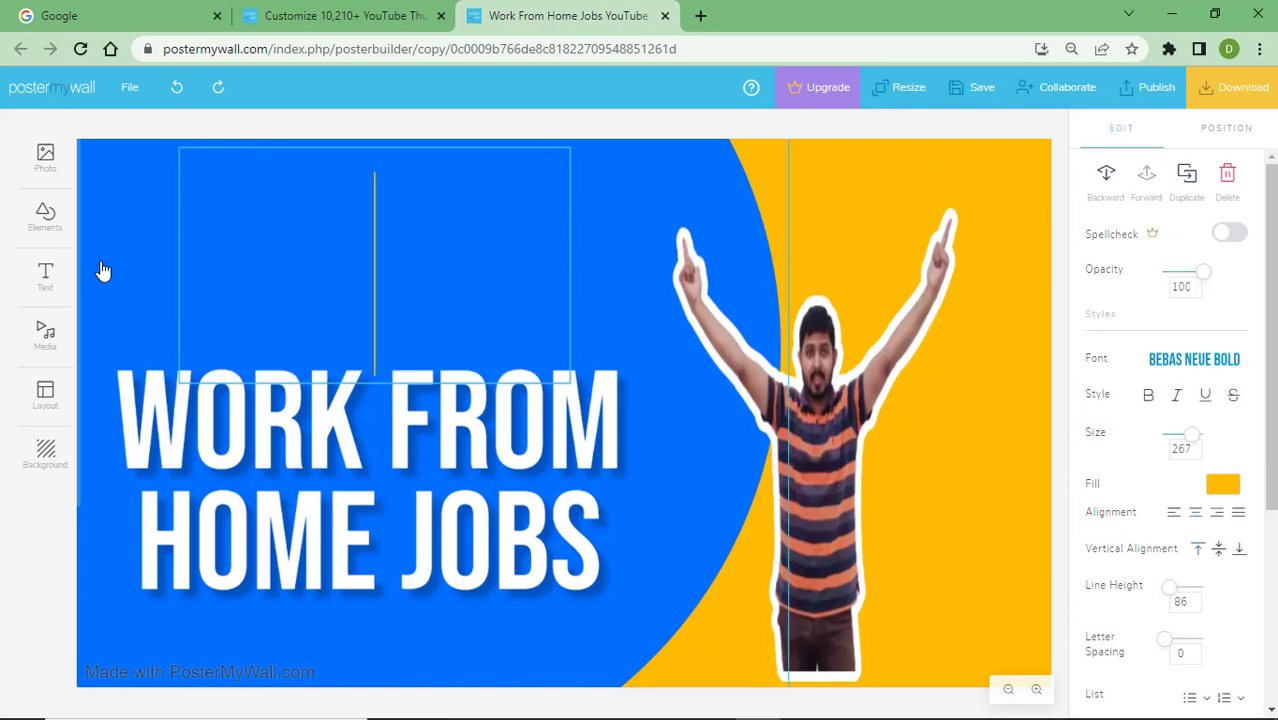
text(PAGE)
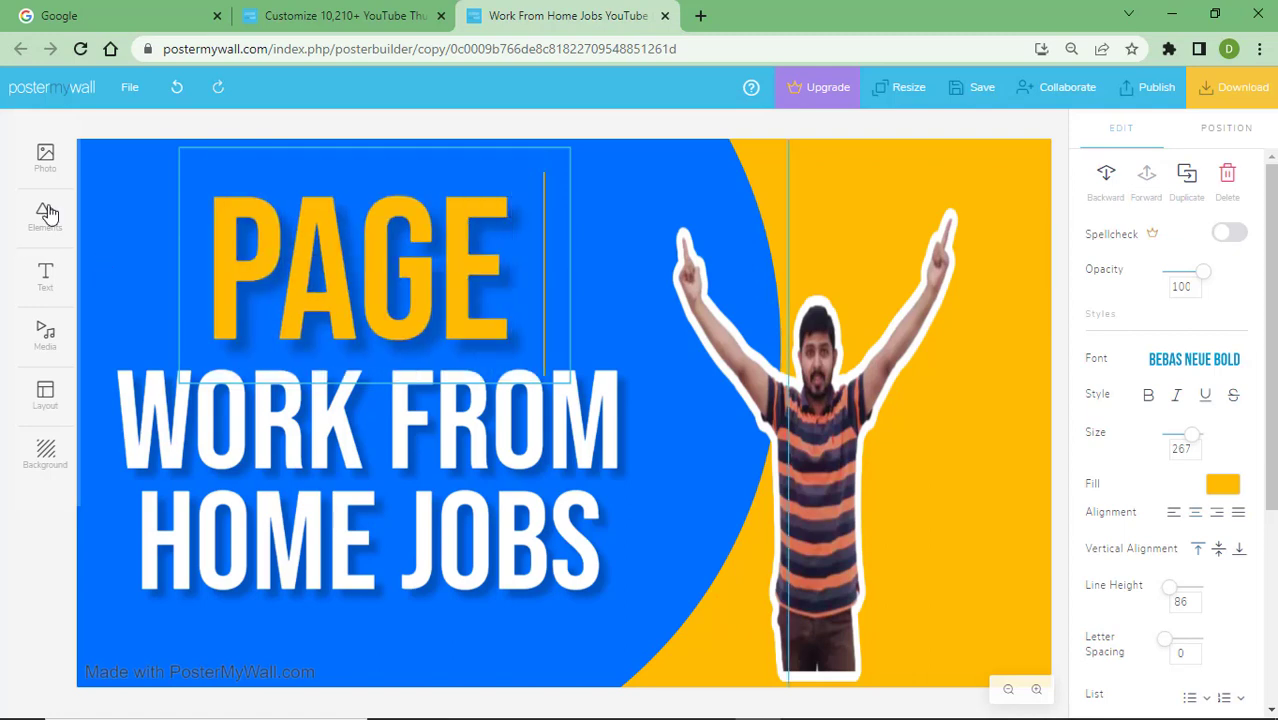
Replace the white WORK FROM HOME JOBS text with MONITIZATION
click(370, 420)
click(600, 548)
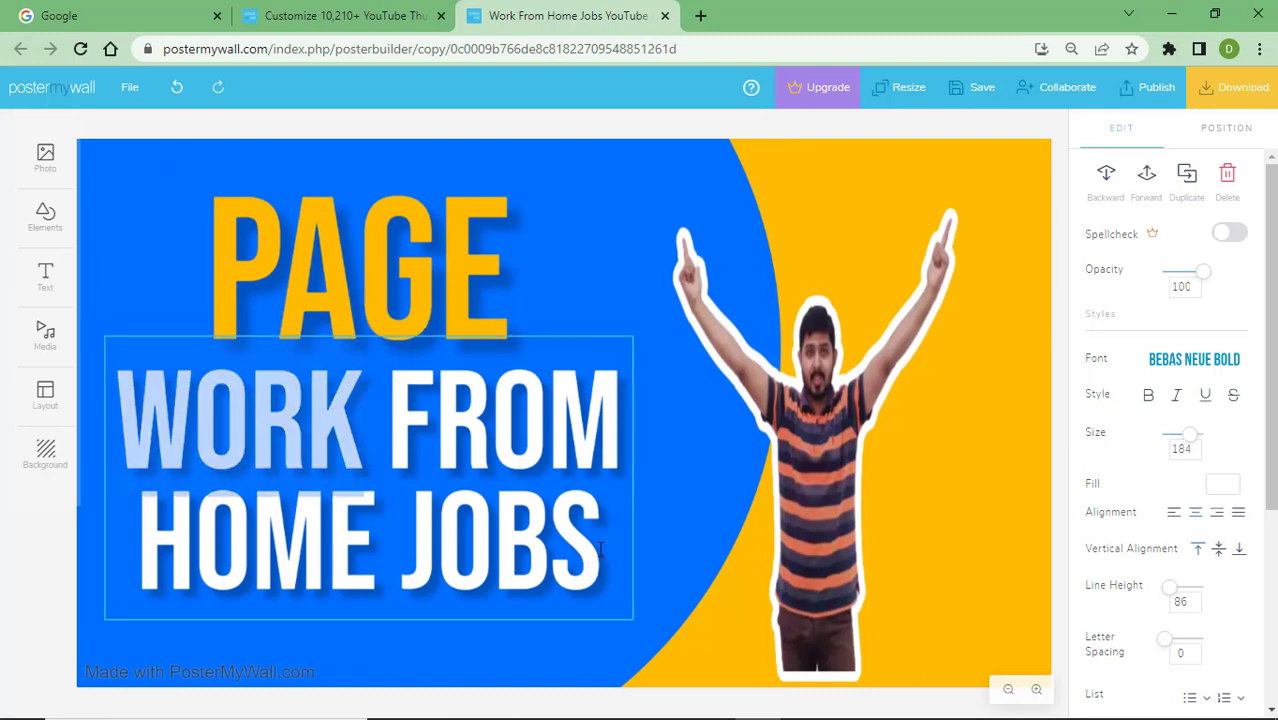
click(118, 420)
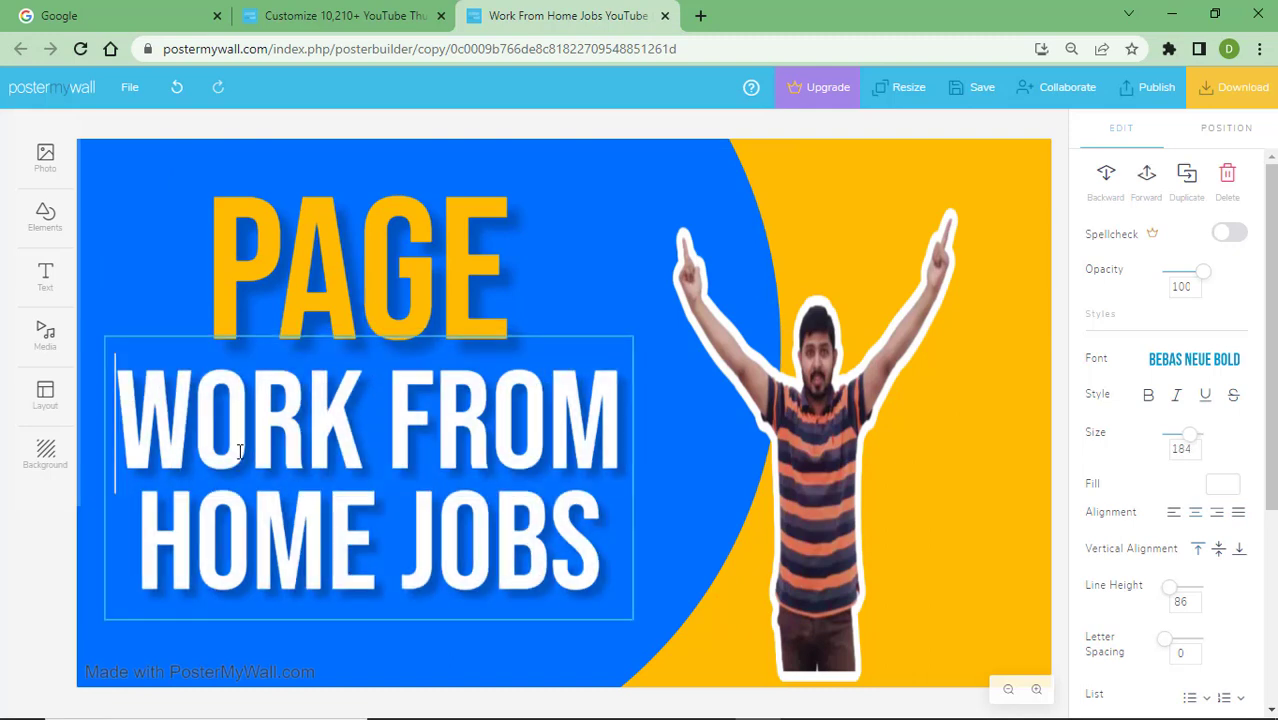
click(593, 519)
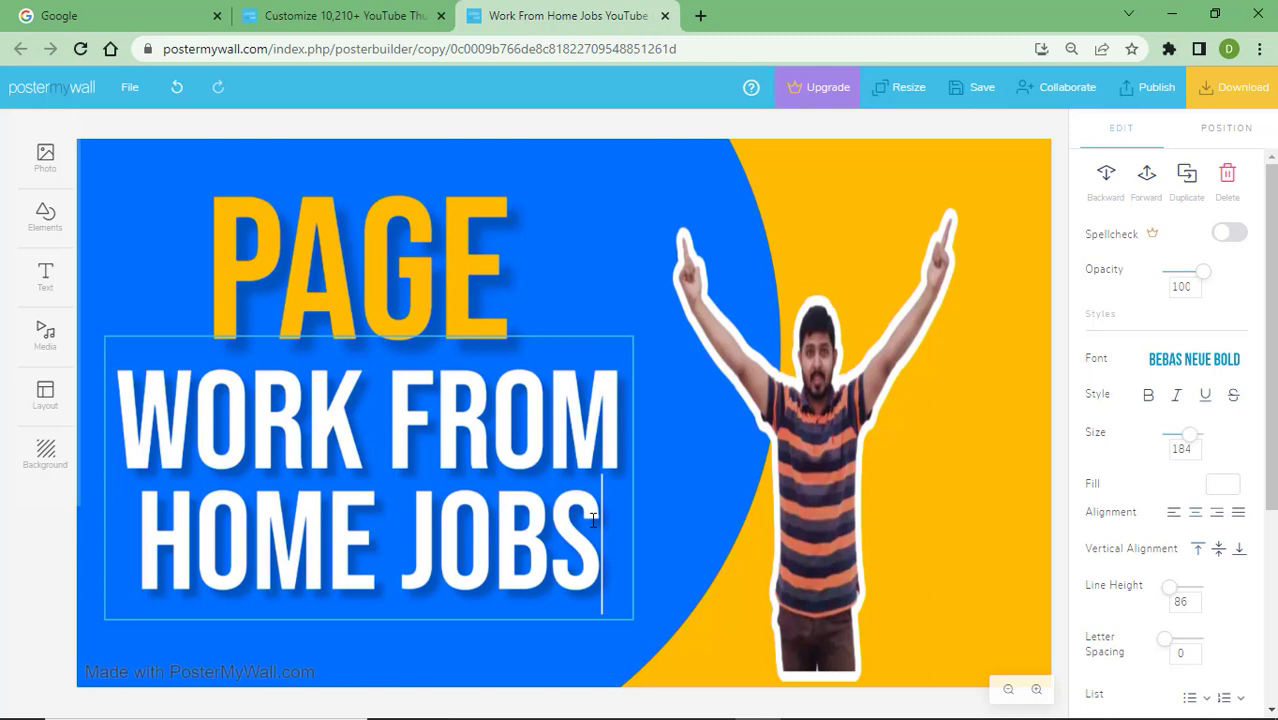
key(BackSpace)
key(BackSpace)
key(BackSpace)
key(BackSpace)
key(BackSpace)
key(BackSpace)
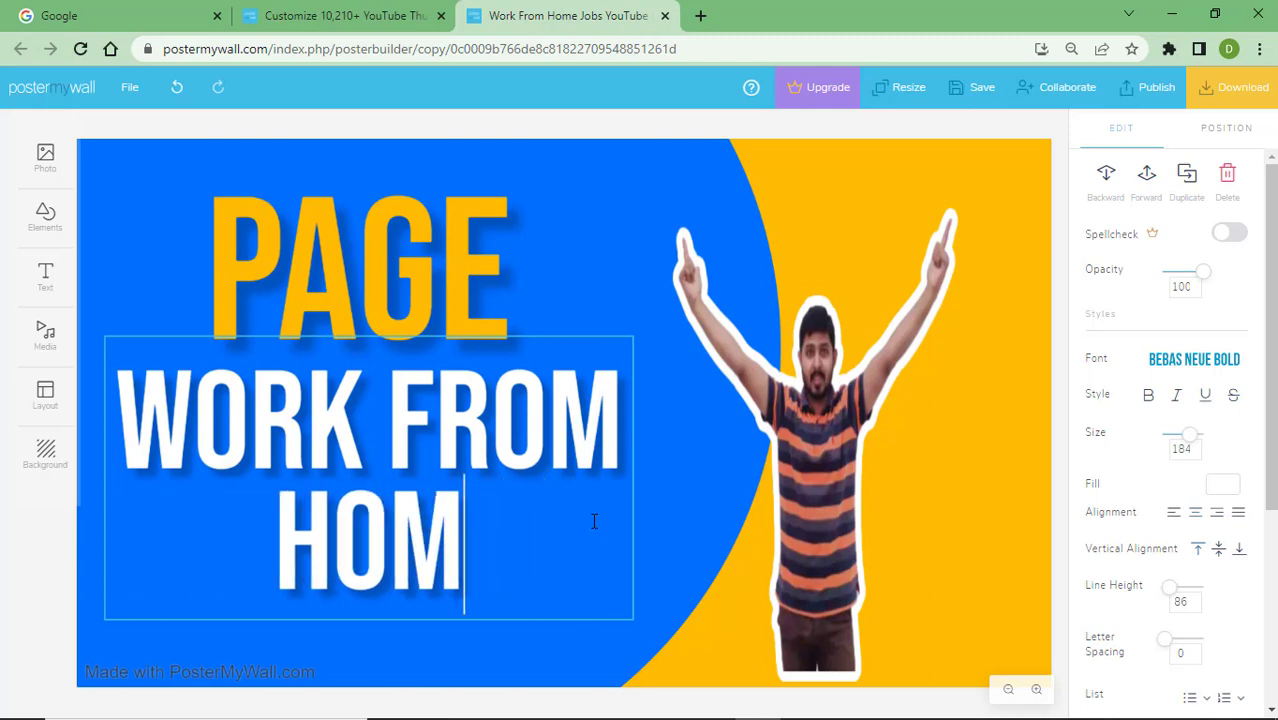
key(BackSpace)
key(BackSpace)
key(BackSpace)
key(BackSpace)
key(BackSpace)
key(BackSpace)
key(BackSpace)
key(BackSpace)
text(MO)
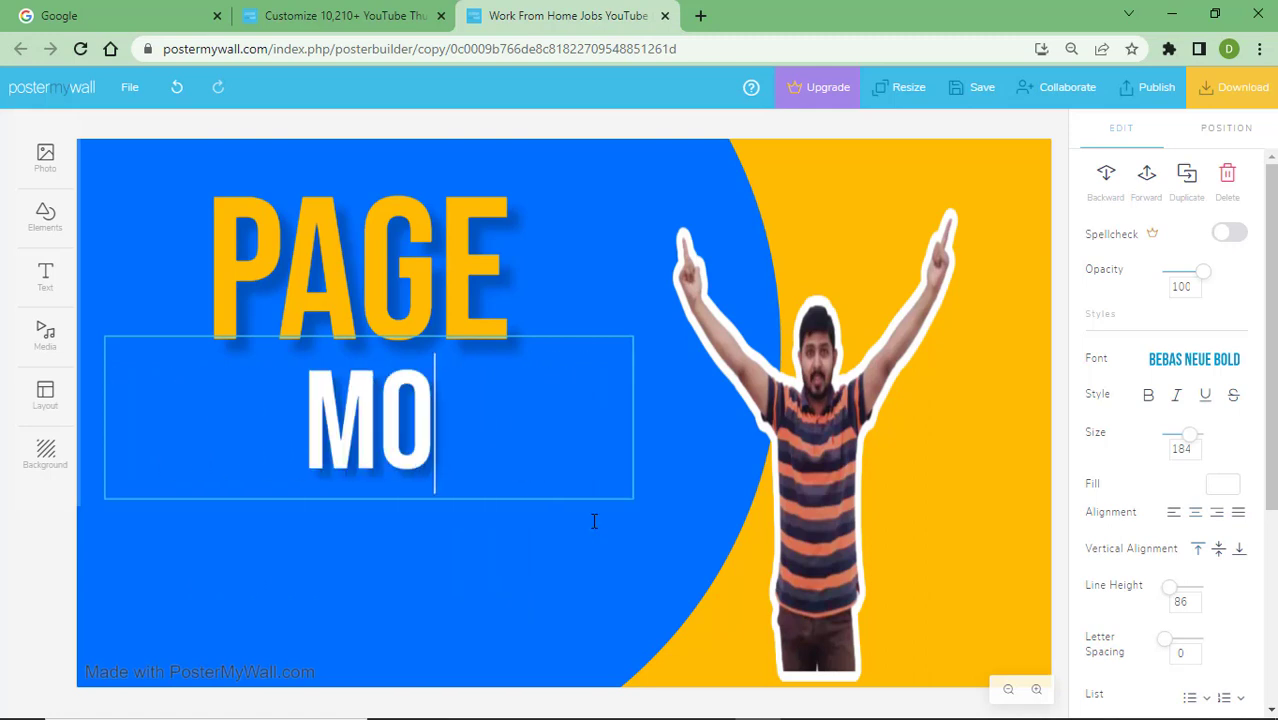
text(NITI)
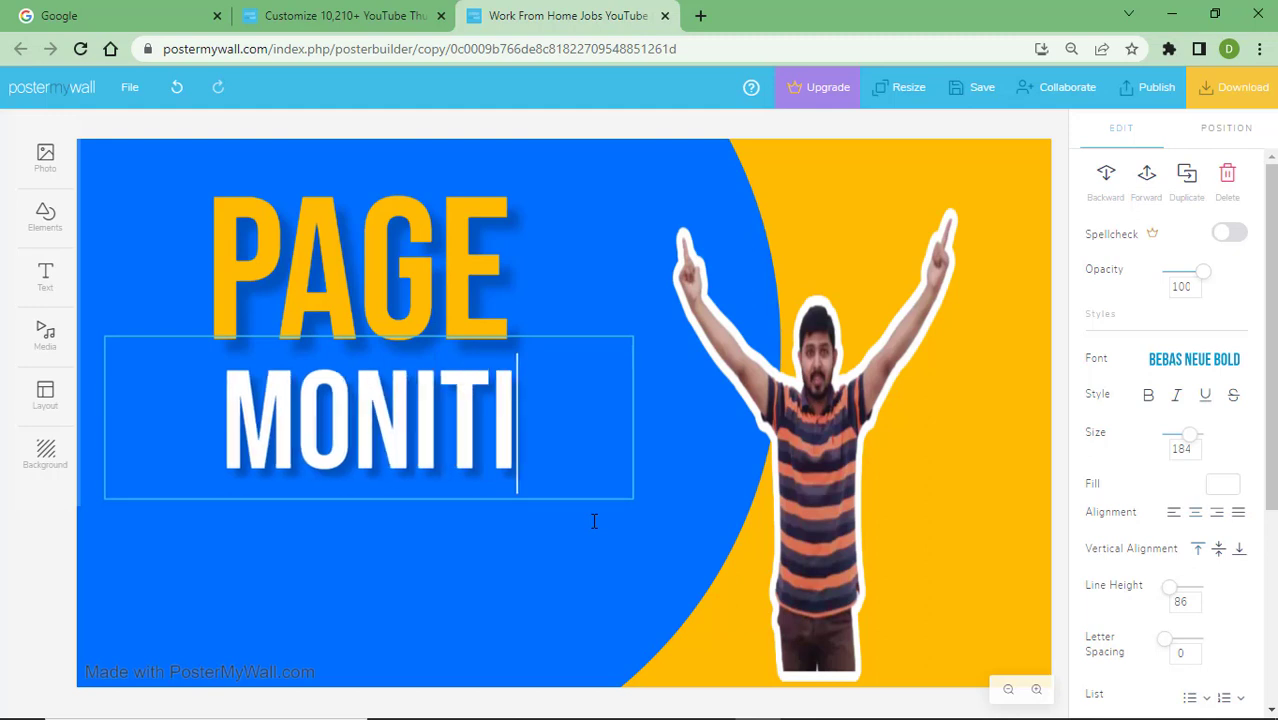
text(ZATIO)
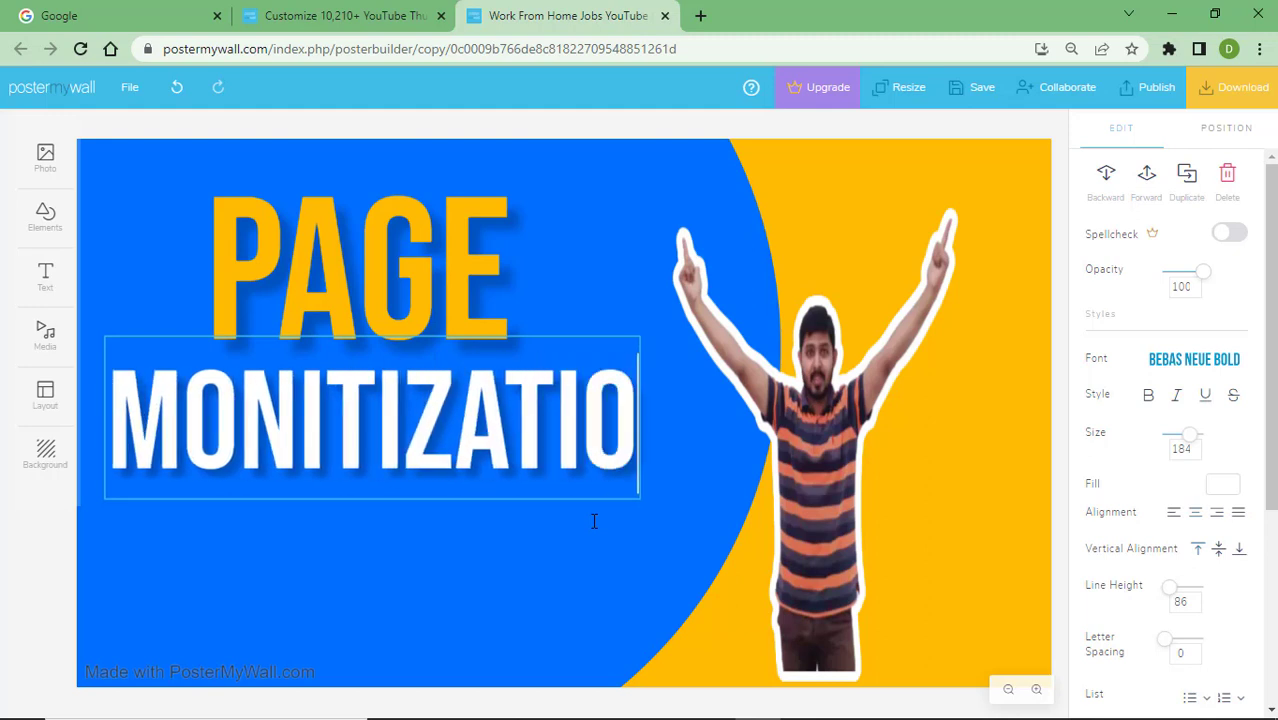
text(N)
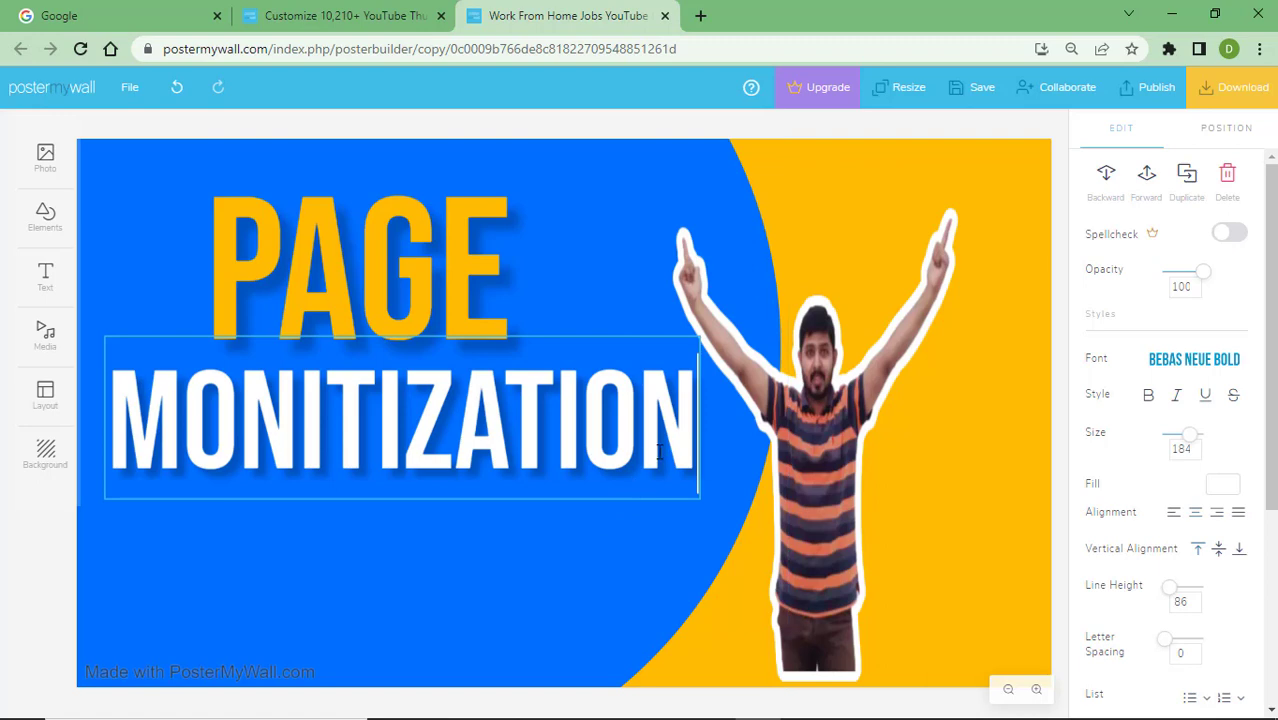
key(Return)
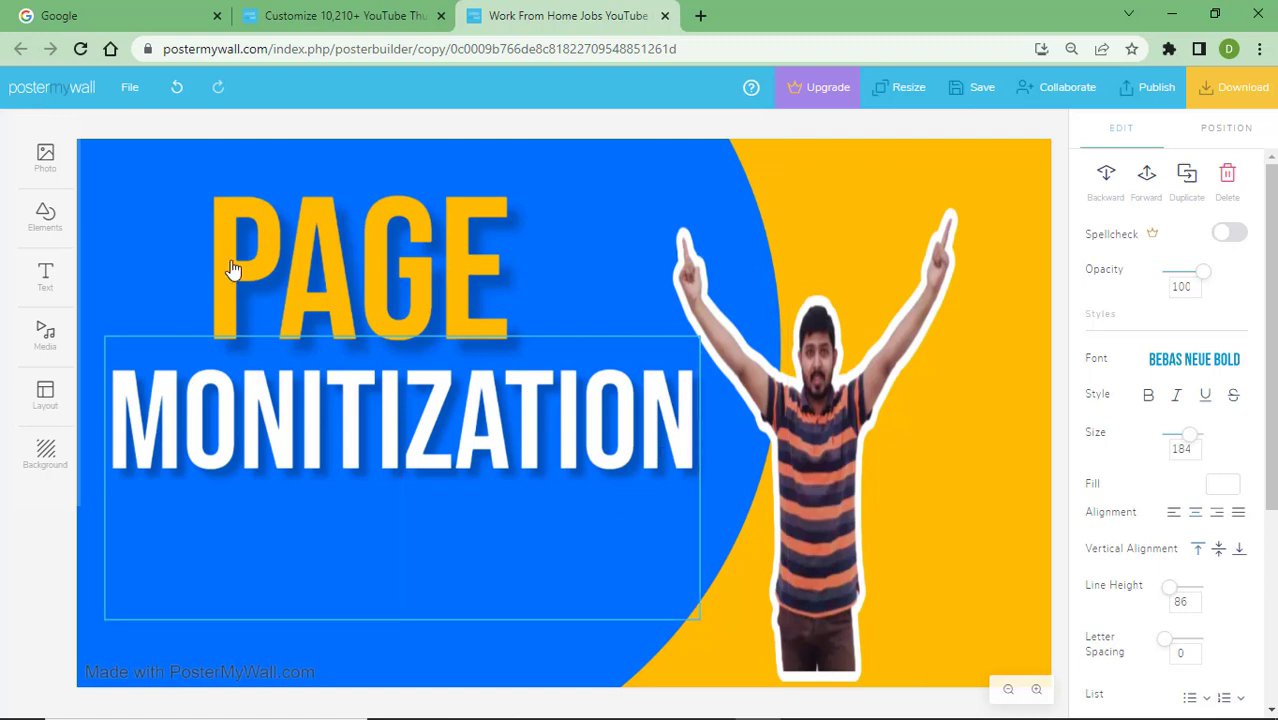
Change the PAGE heading to FACEBOOK, shrink it and center it above MONITIZATION
click(400, 258)
double_click(458, 249)
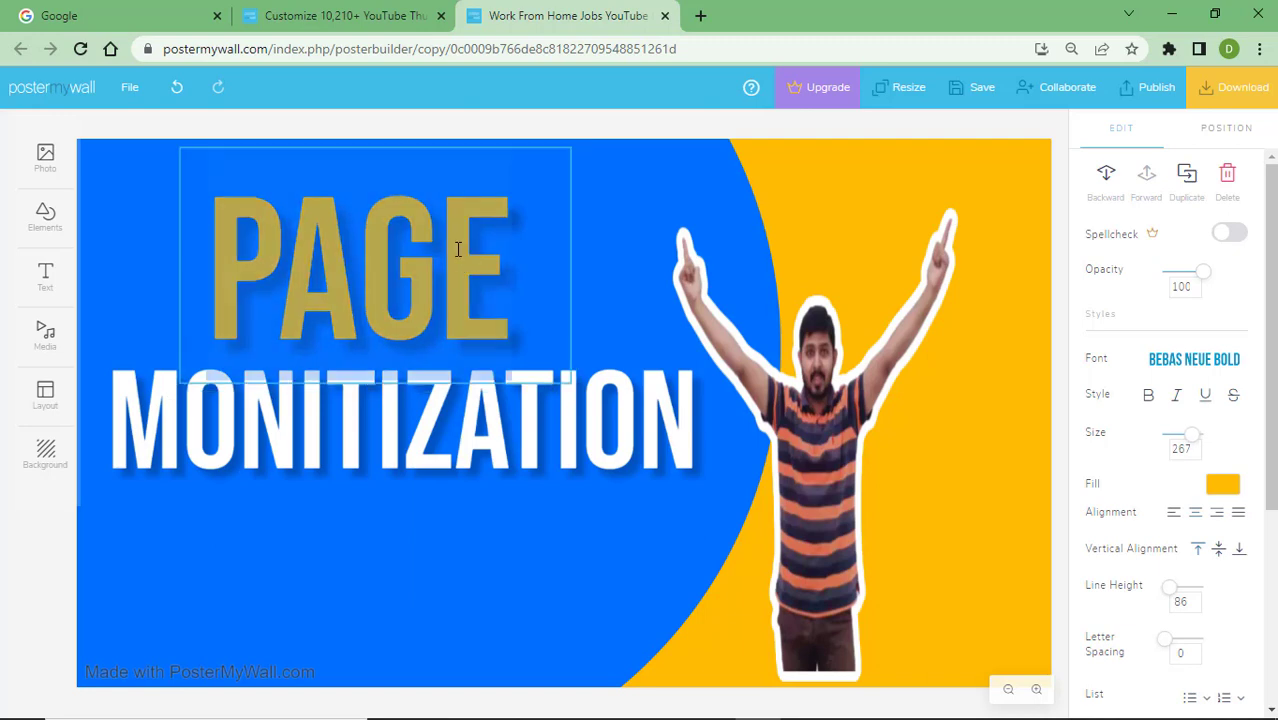
key(BackSpace)
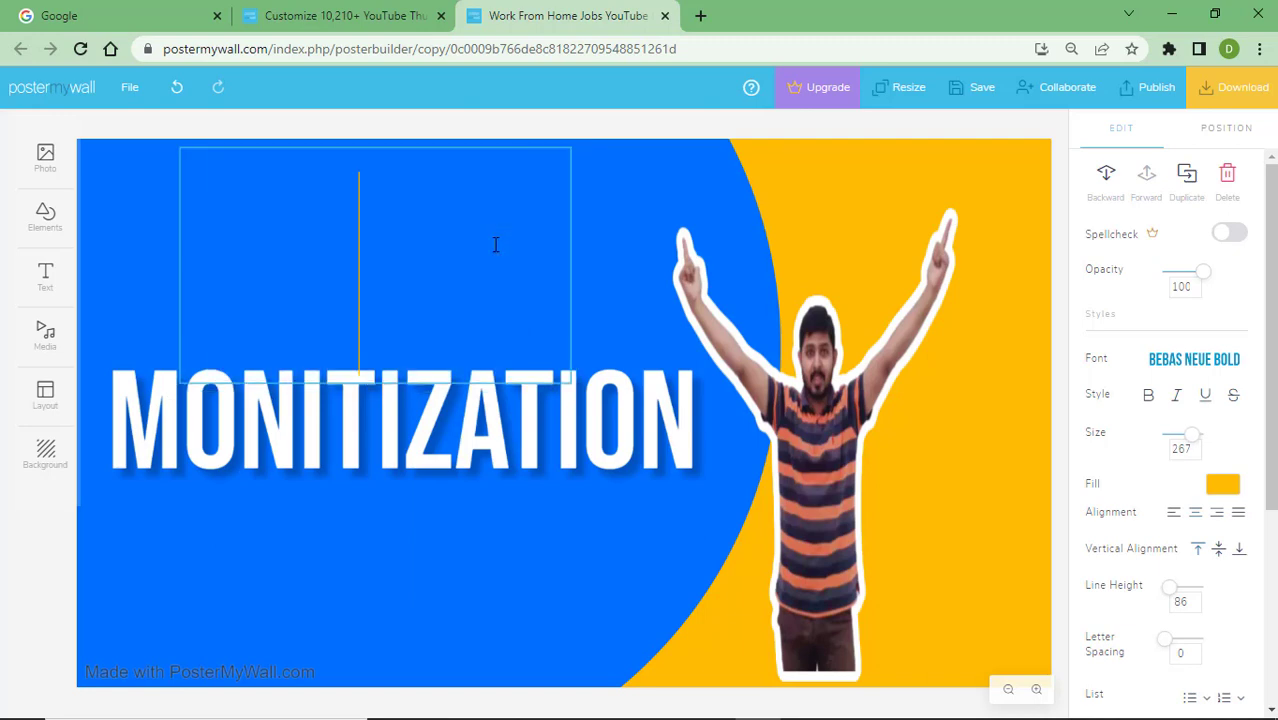
text(FACEBO)
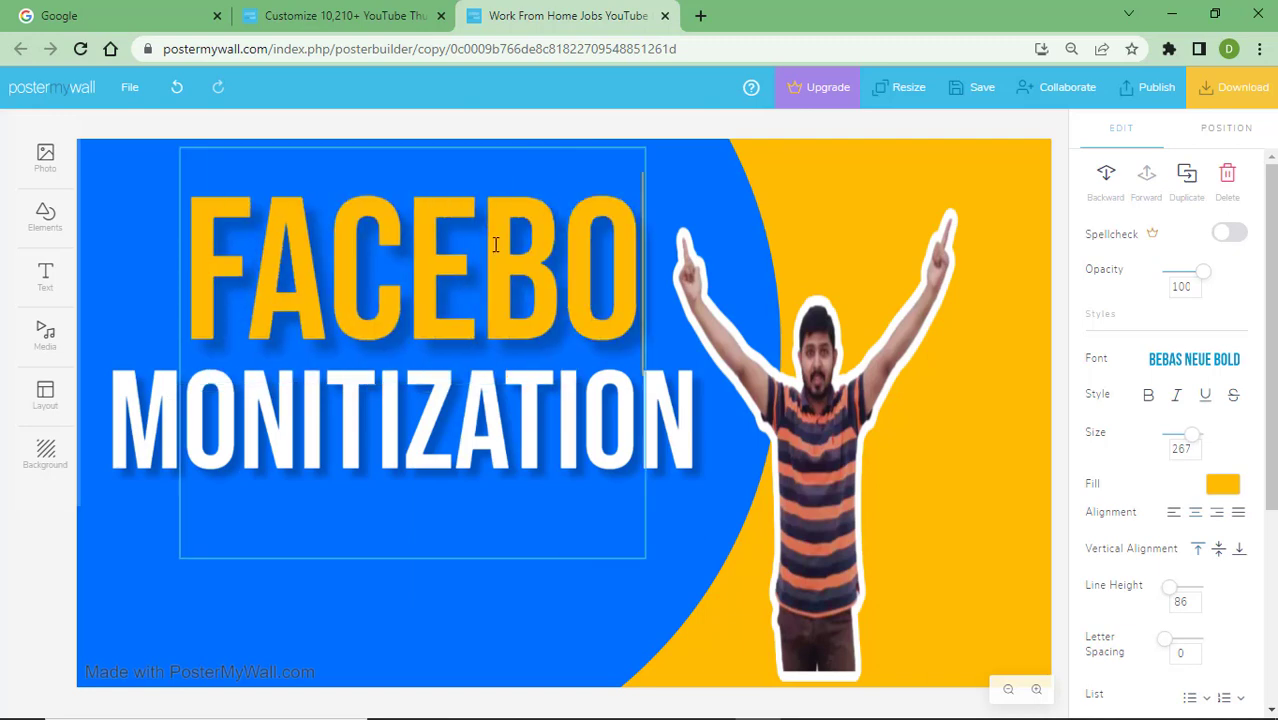
text(OK)
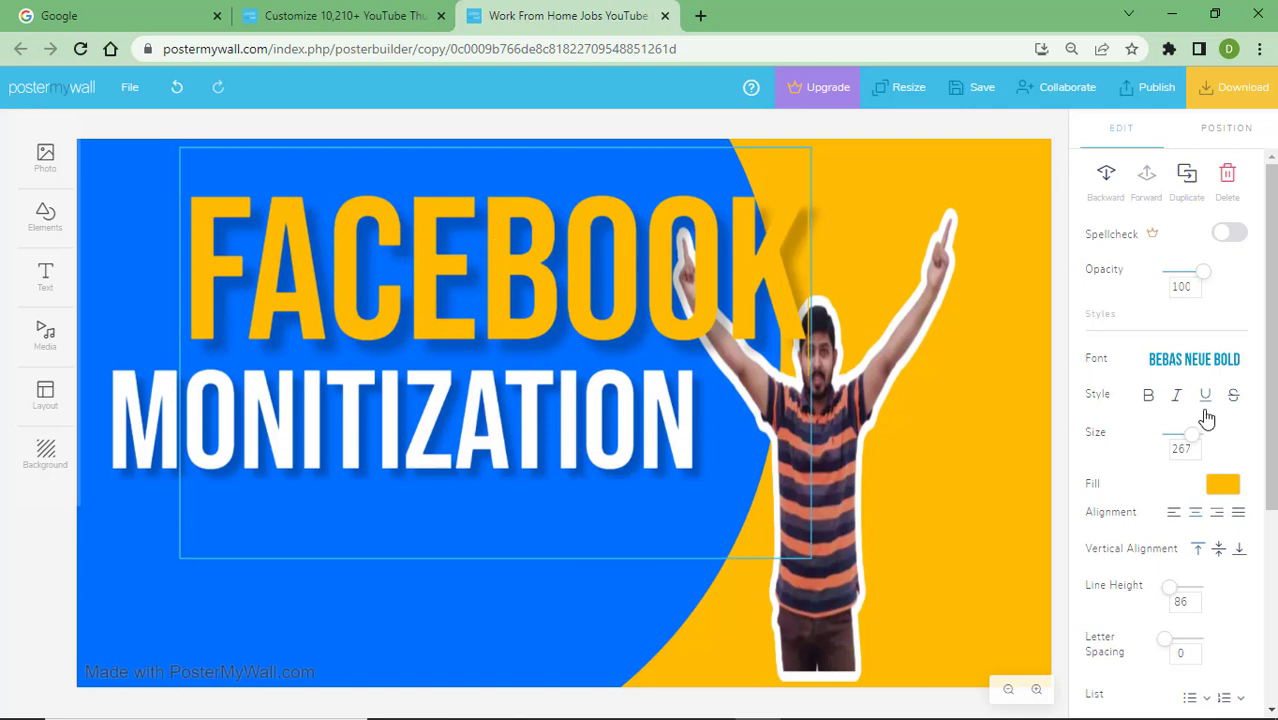
drag(1190, 438, 1190, 434)
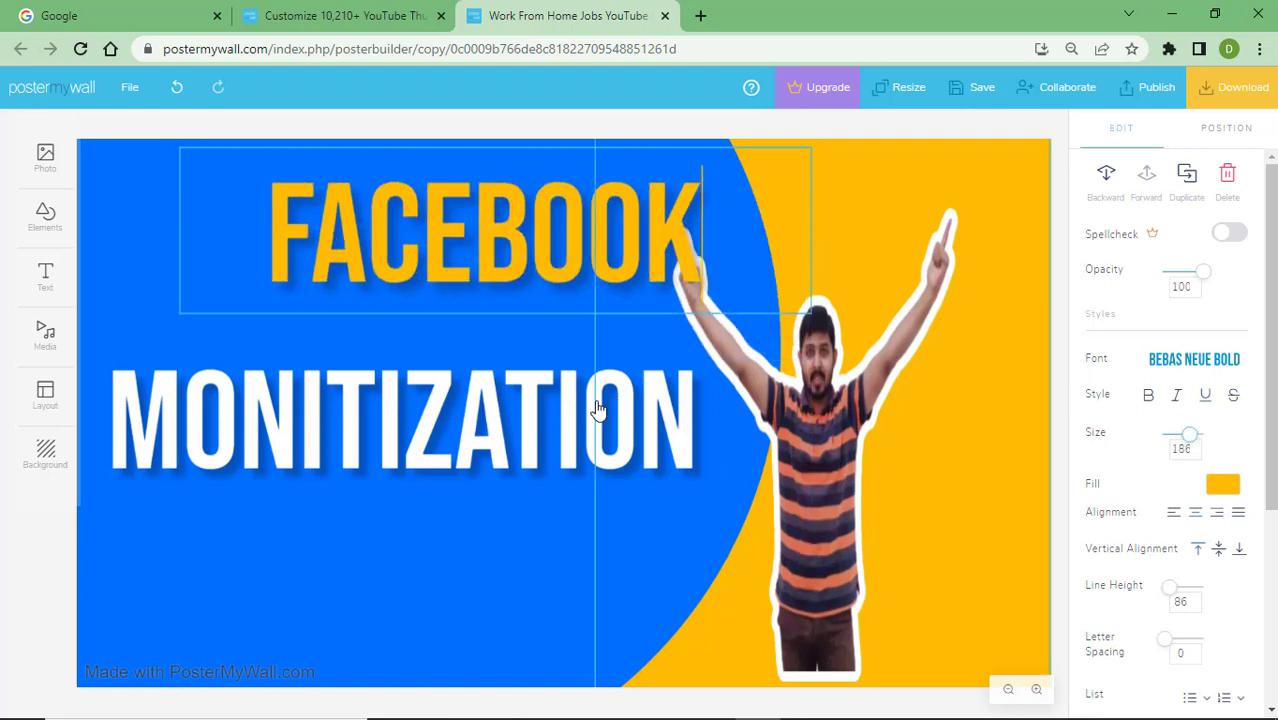
click(608, 292)
click(587, 245)
drag(587, 245, 506, 276)
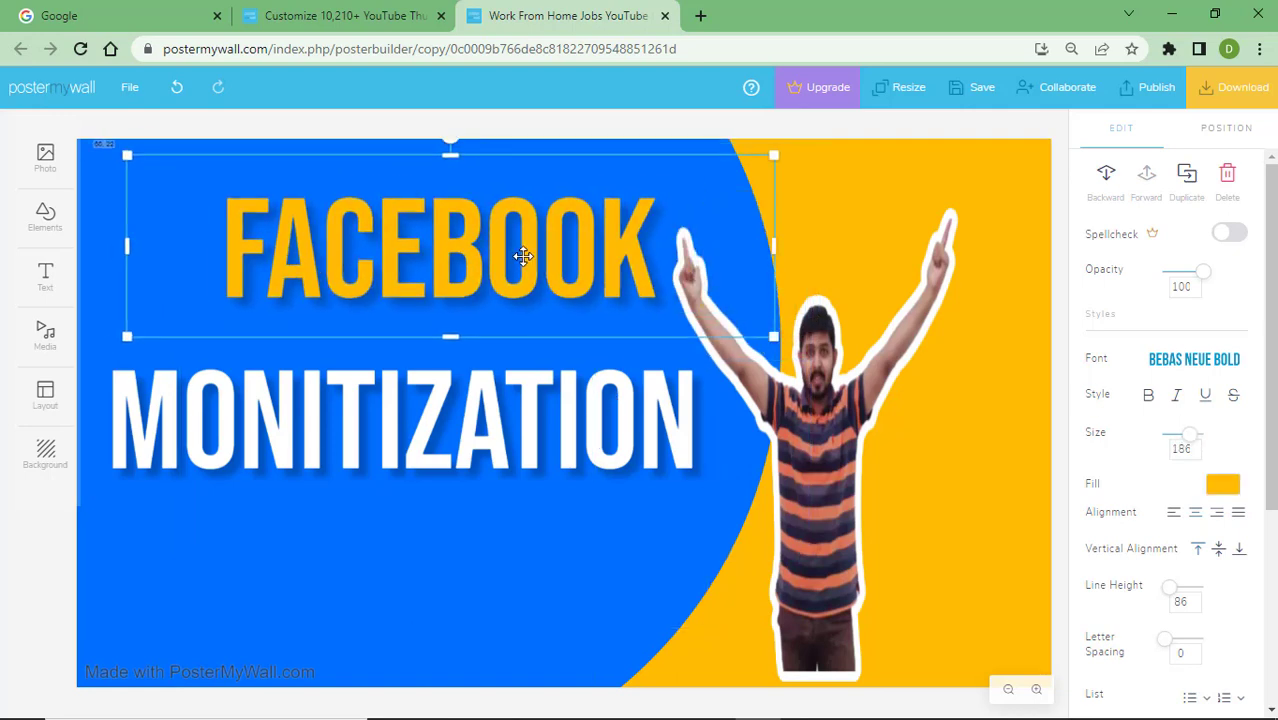
Add a PAGE line above MONITIZATION in the white text box
click(536, 495)
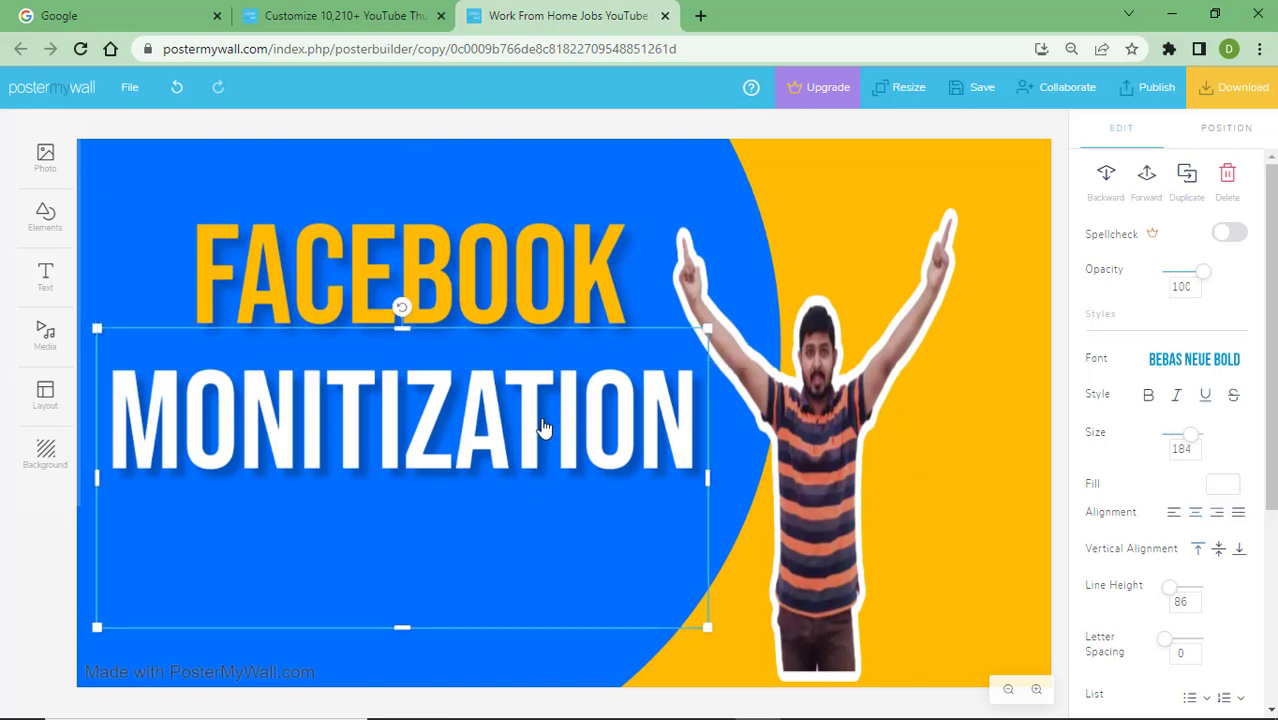
click(115, 385)
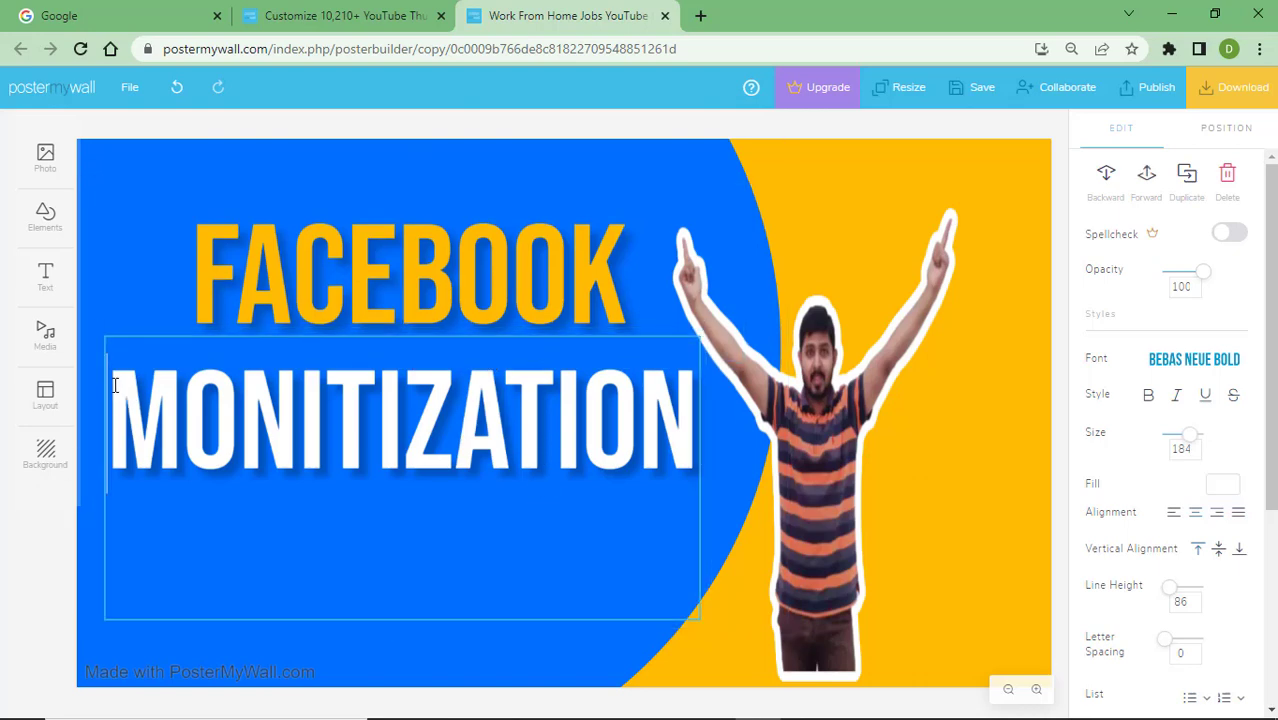
key(Return)
click(409, 390)
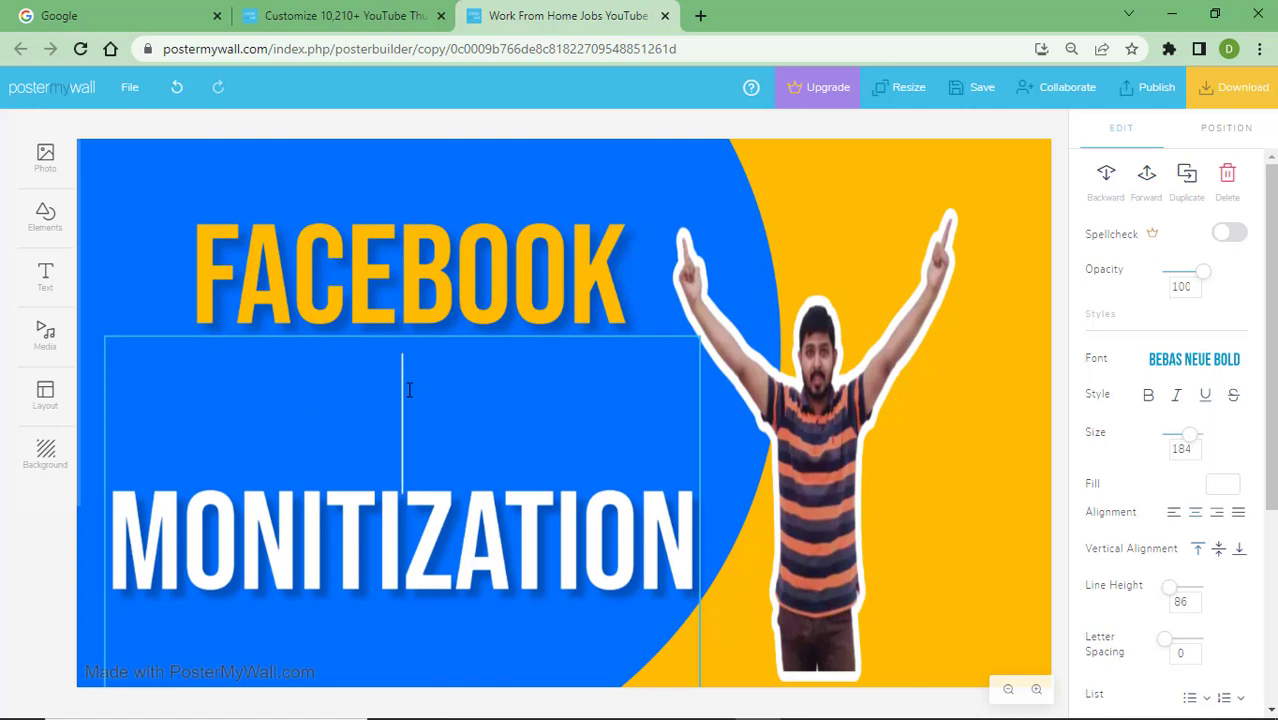
text(PAG)
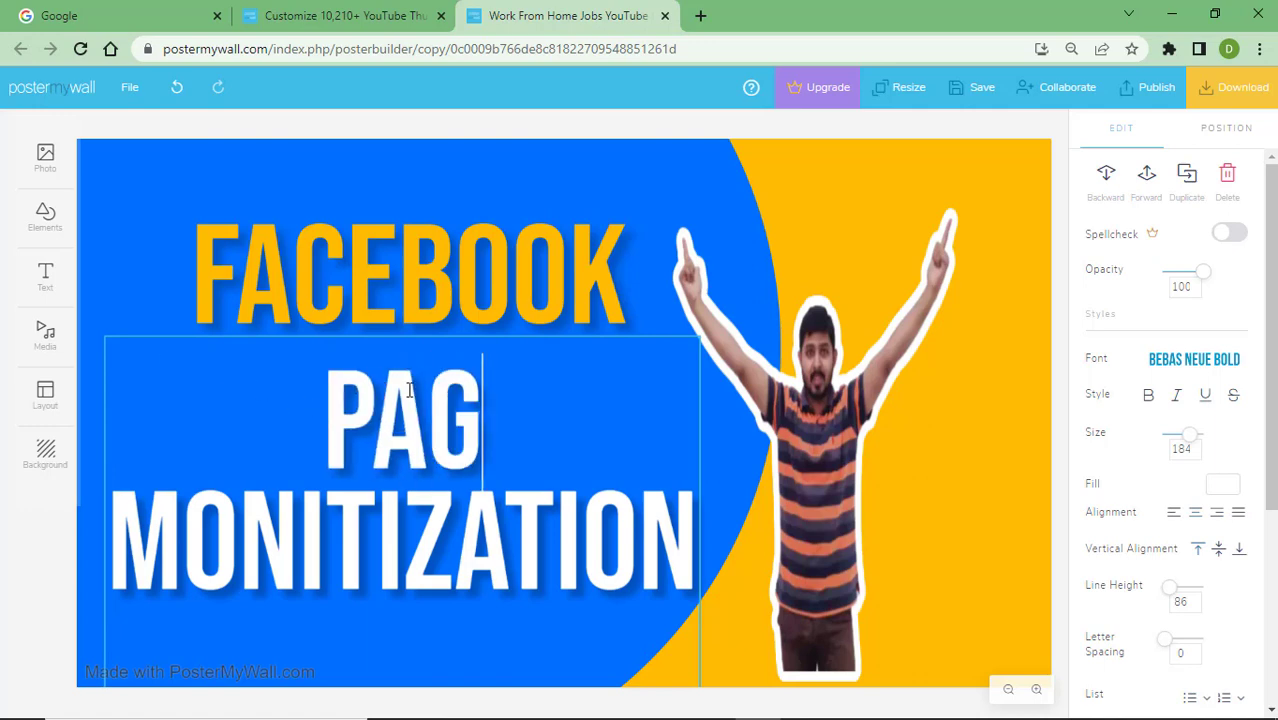
text(E)
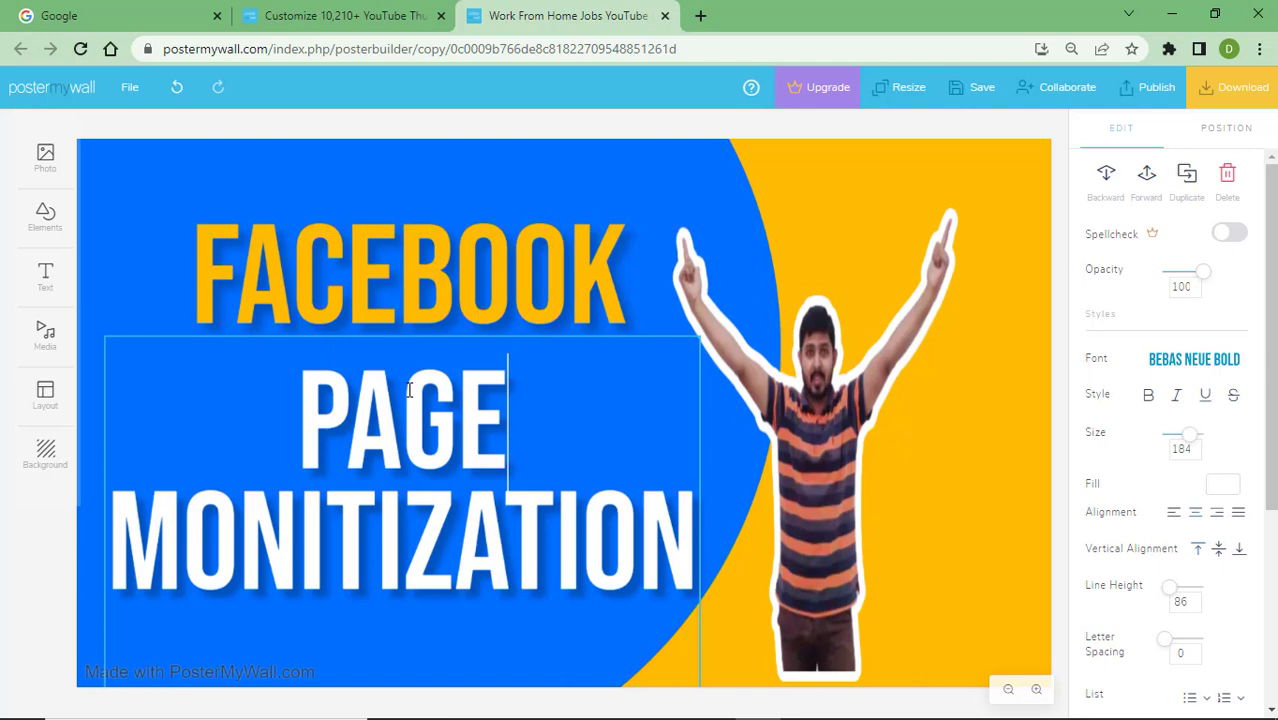
Nudge the man's cut-out right and up and extend it down to the bottom edge
click(837, 430)
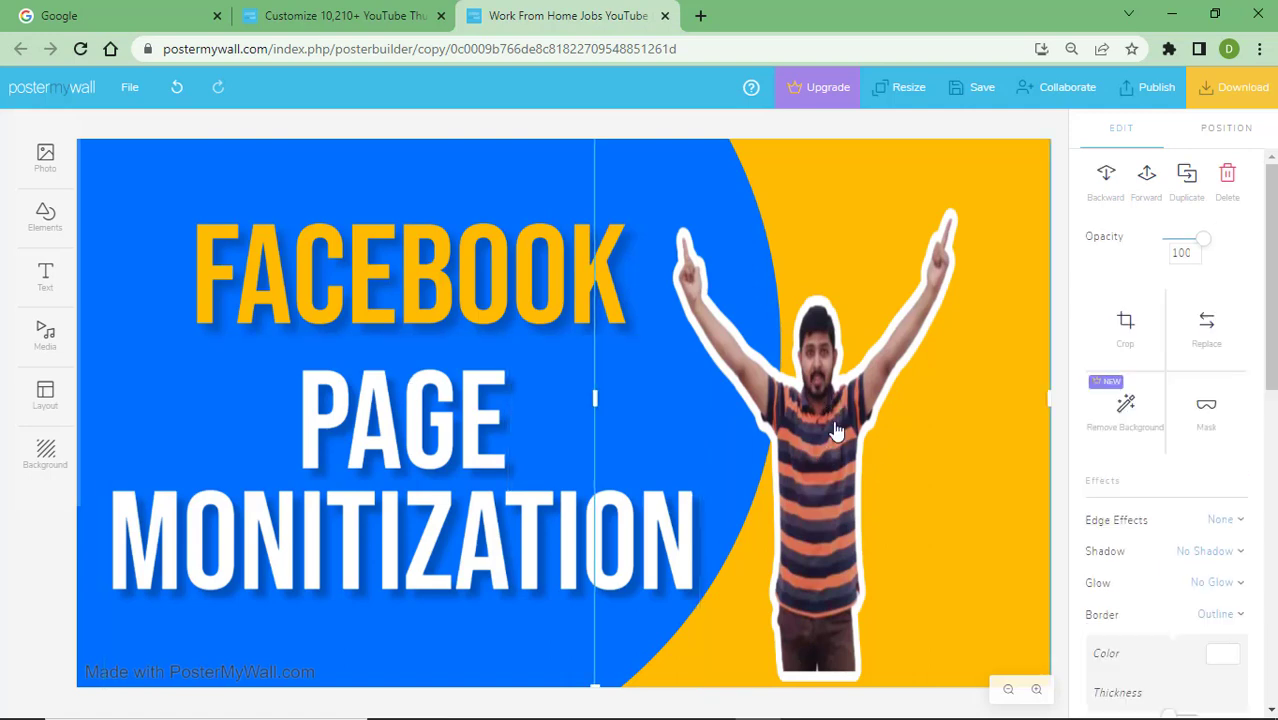
drag(837, 430, 856, 399)
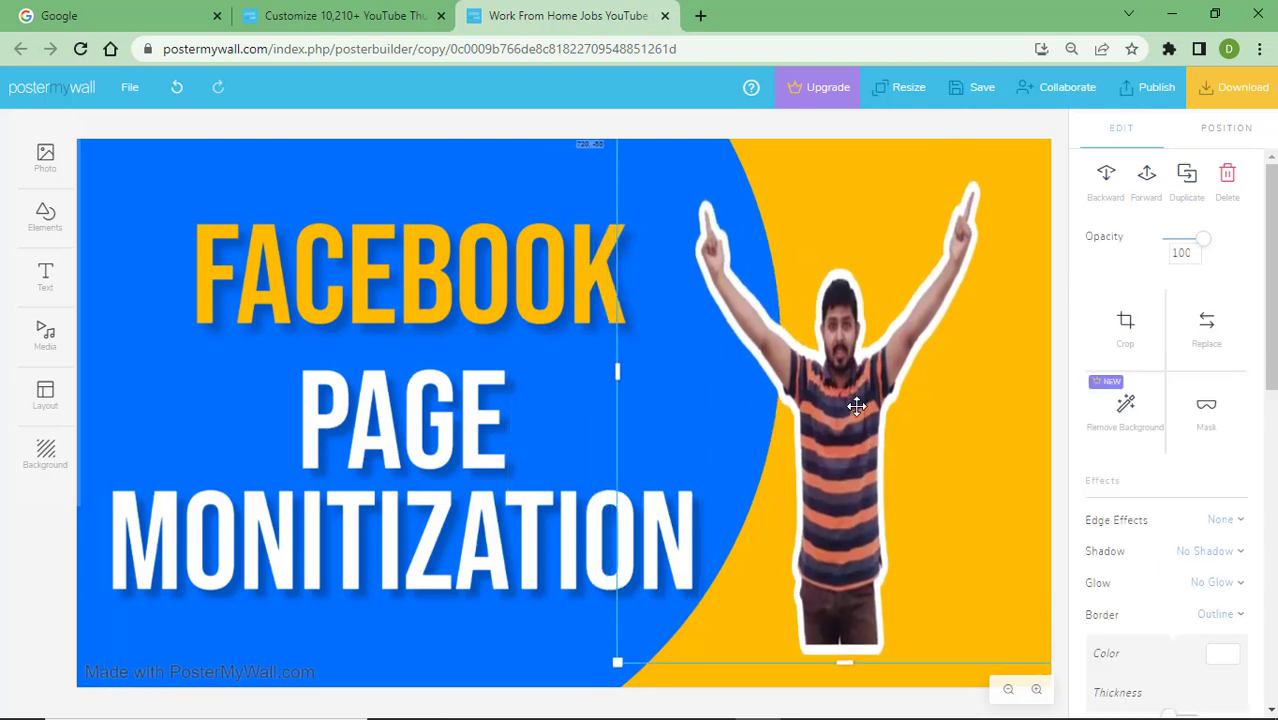
drag(842, 658, 843, 684)
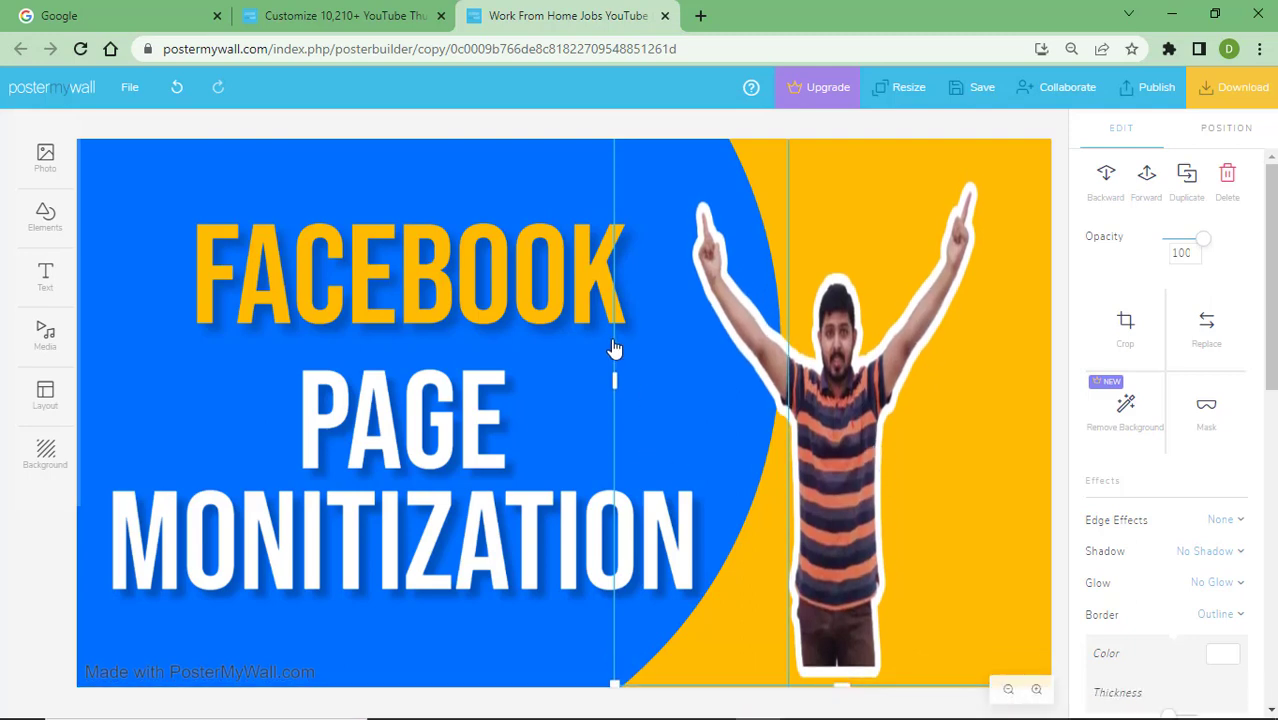
click(455, 125)
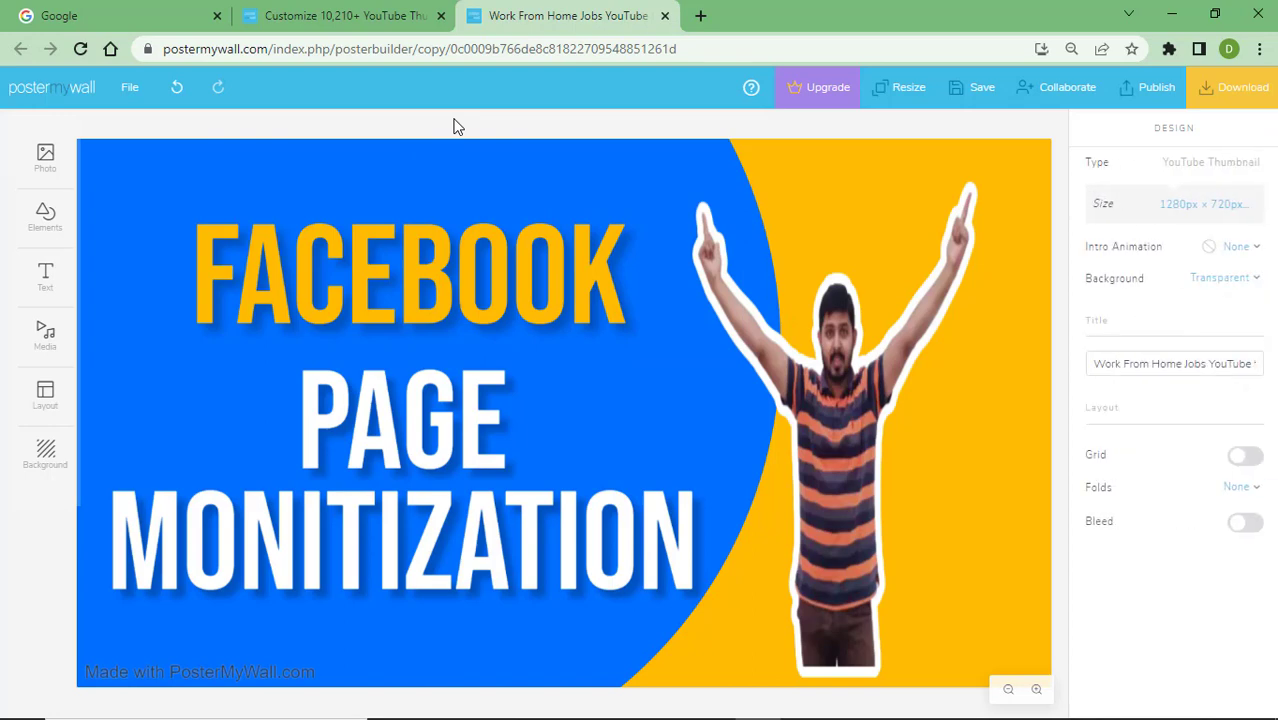
Download the finished thumbnail as a free PNG image
click(1236, 97)
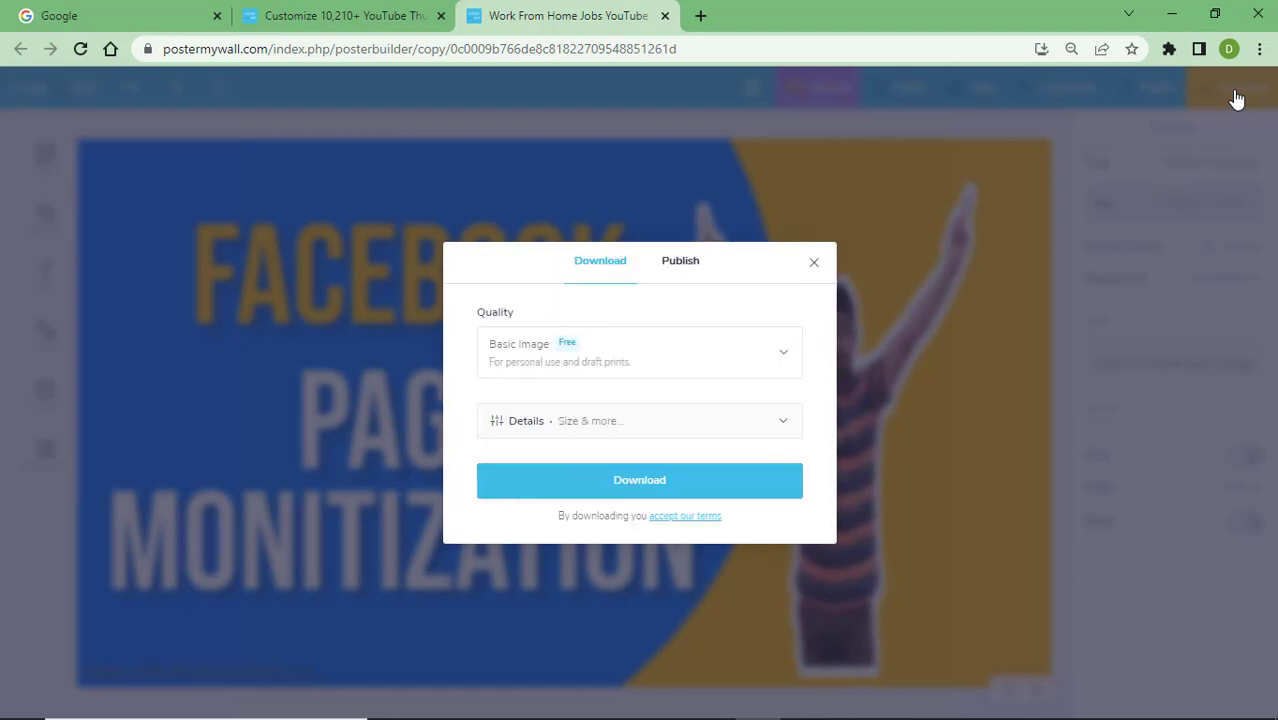
click(683, 490)
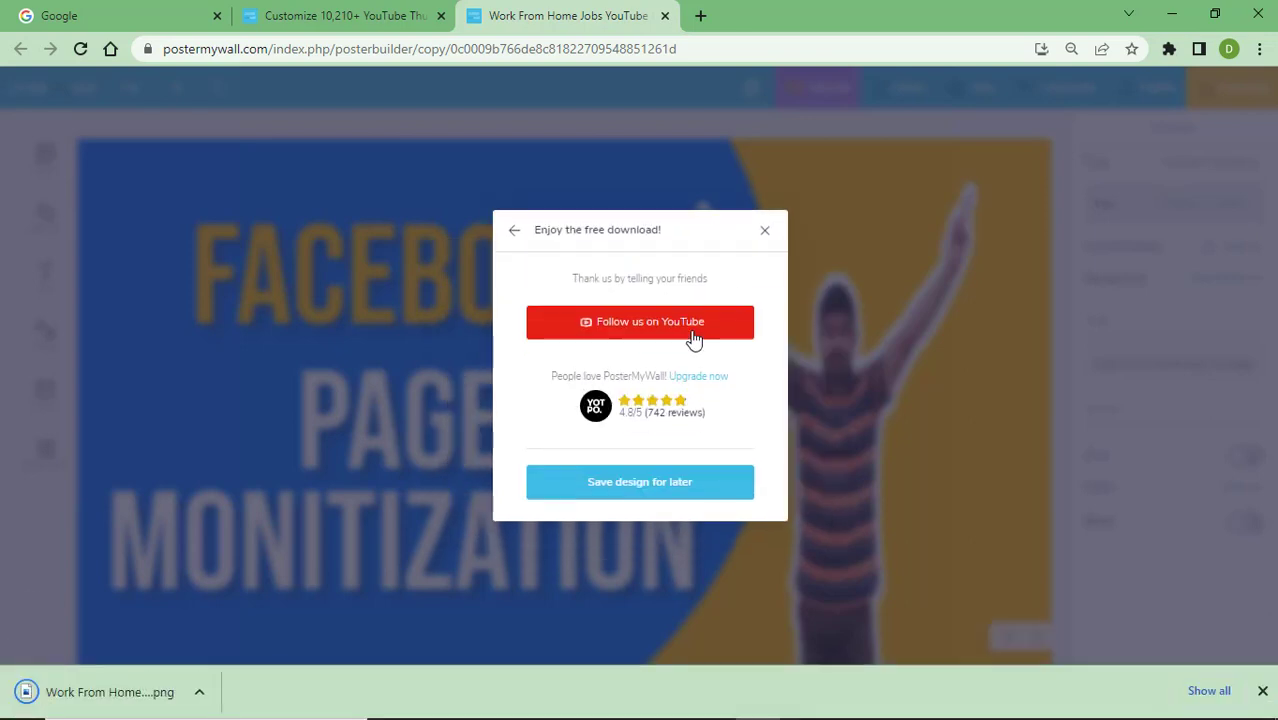
click(766, 222)
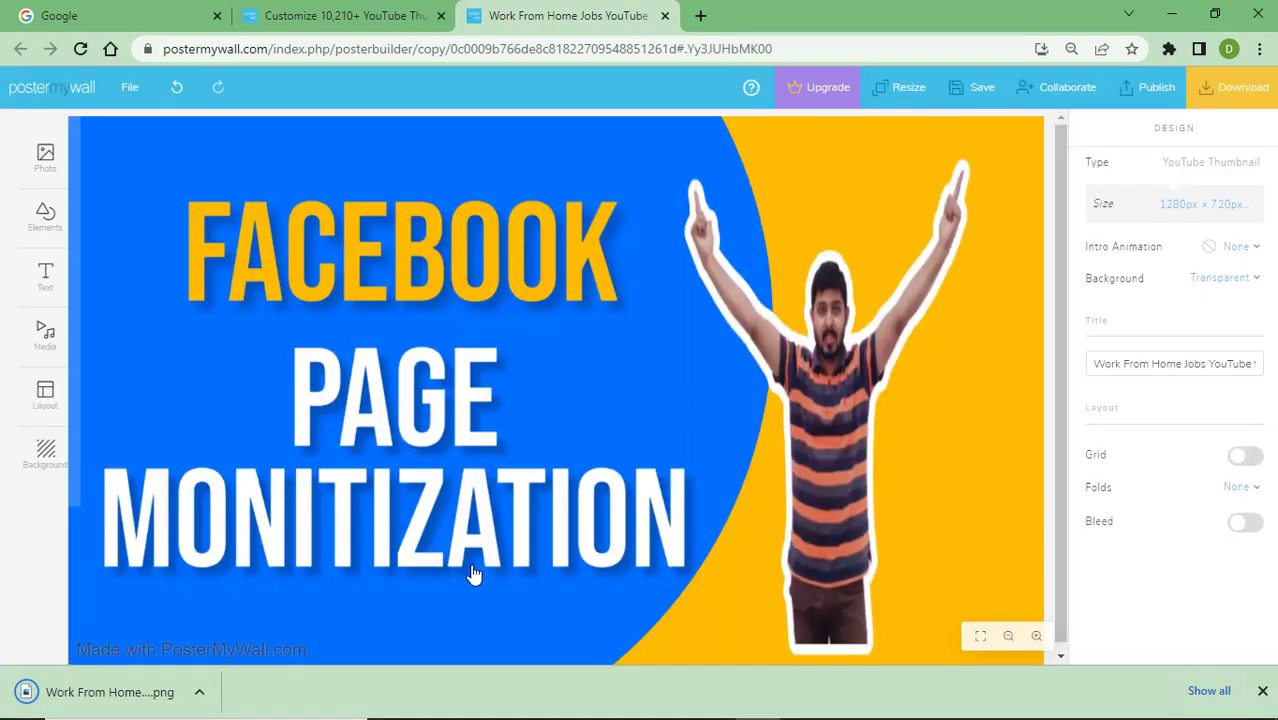
Open the downloaded PNG from its folder in Photos, then close Photos and minimize Explorer
click(199, 692)
click(253, 628)
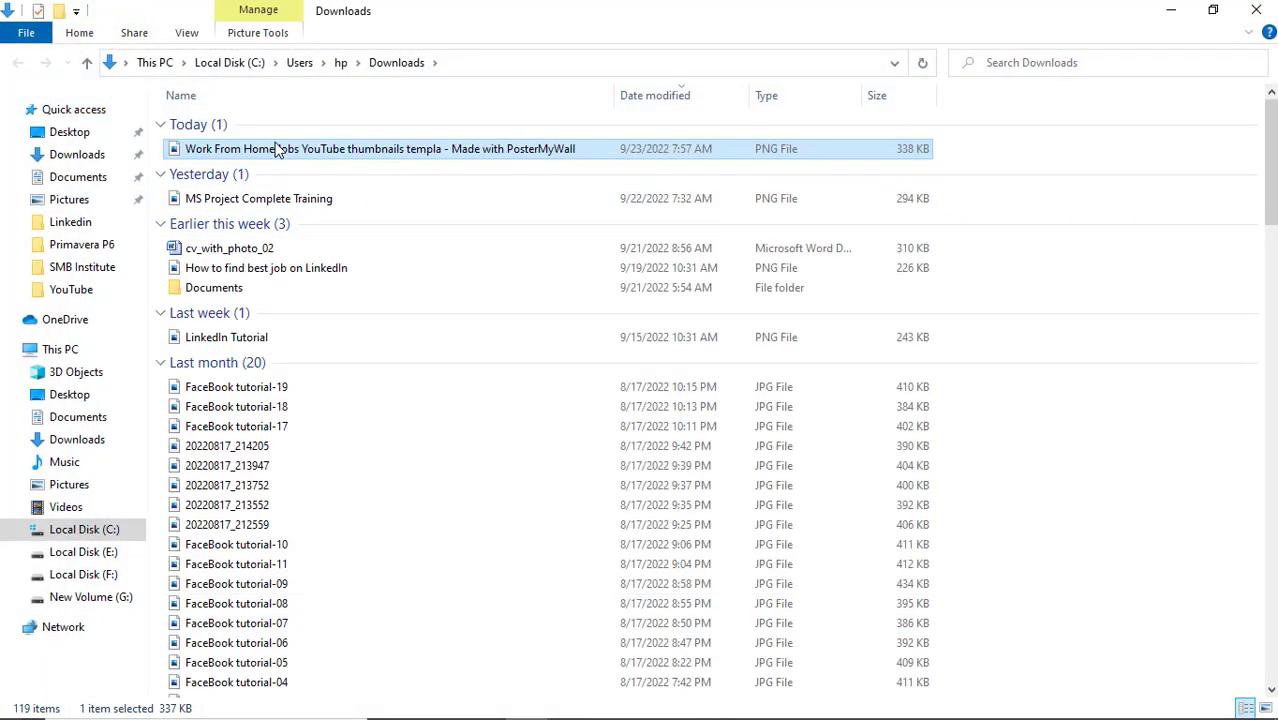
double_click(277, 147)
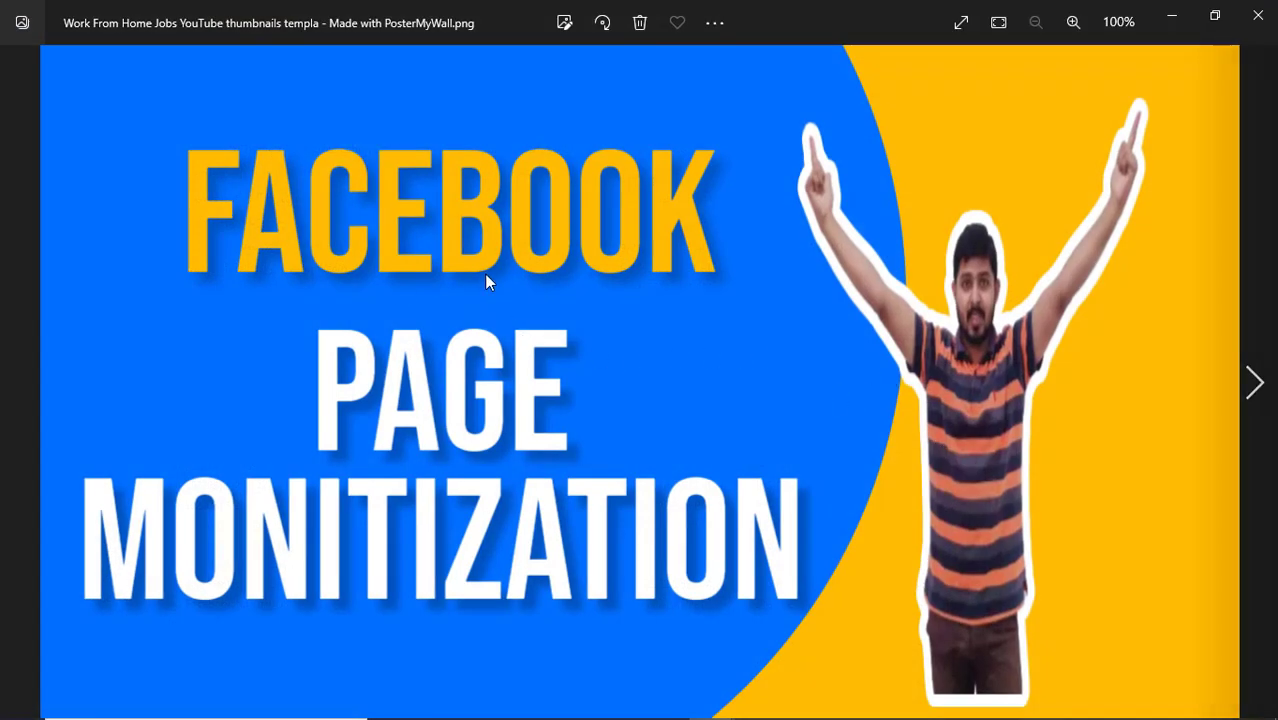
click(1257, 15)
click(1173, 11)
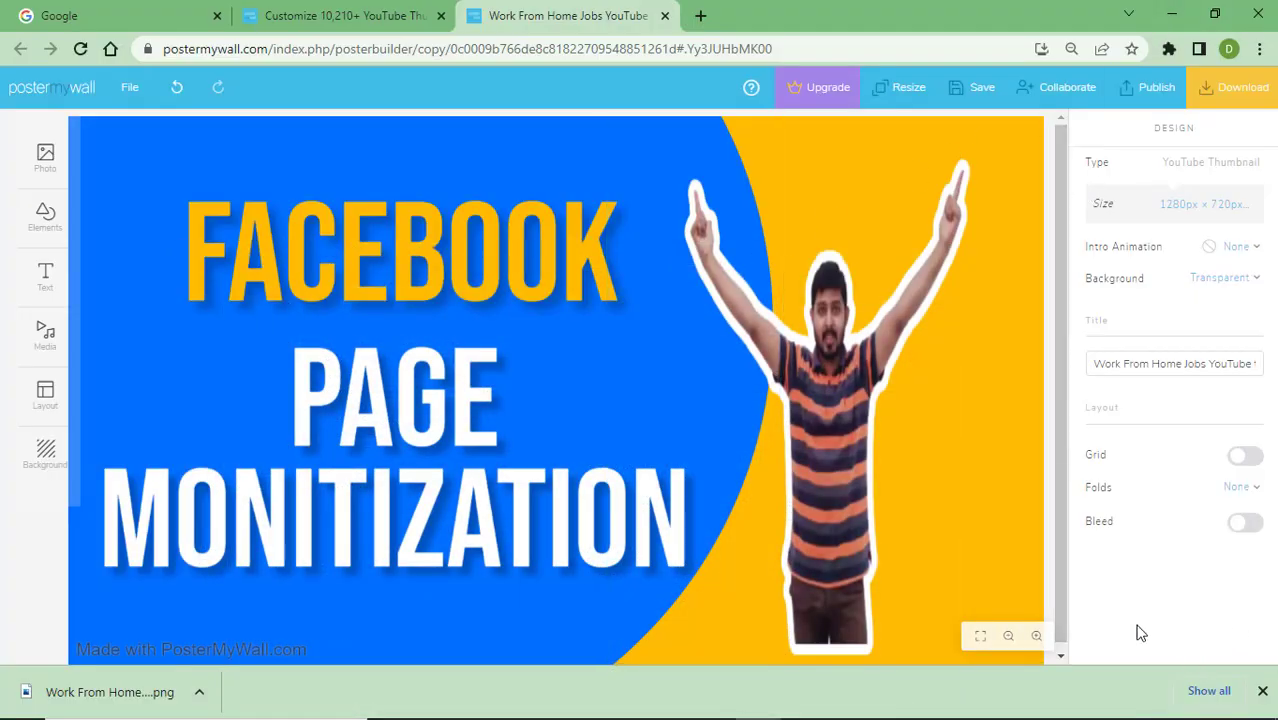
click(1009, 639)
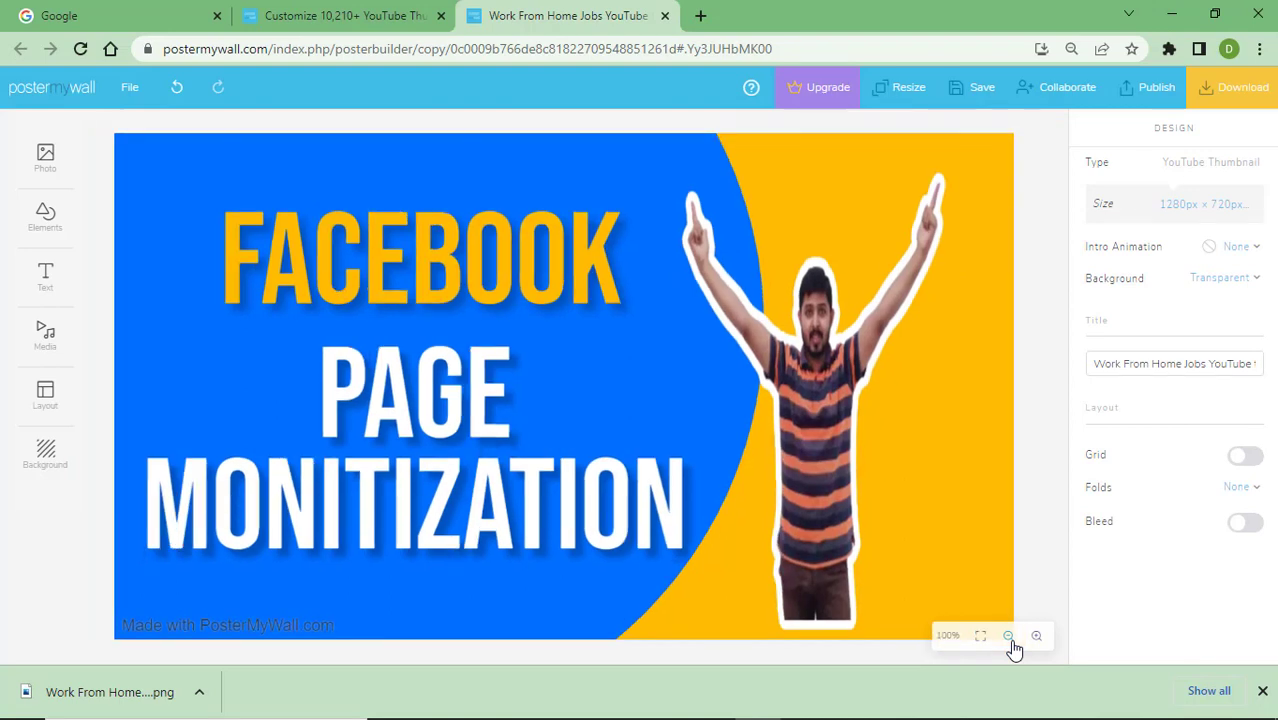
click(1009, 637)
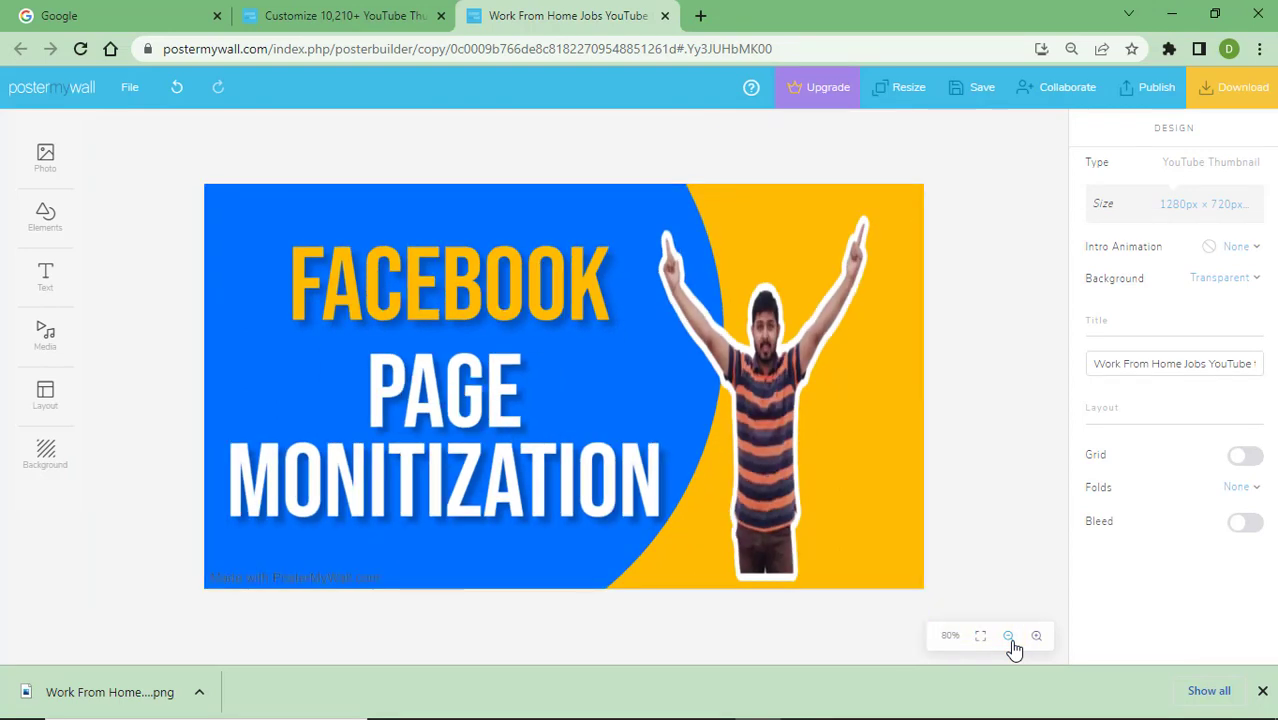
click(1010, 640)
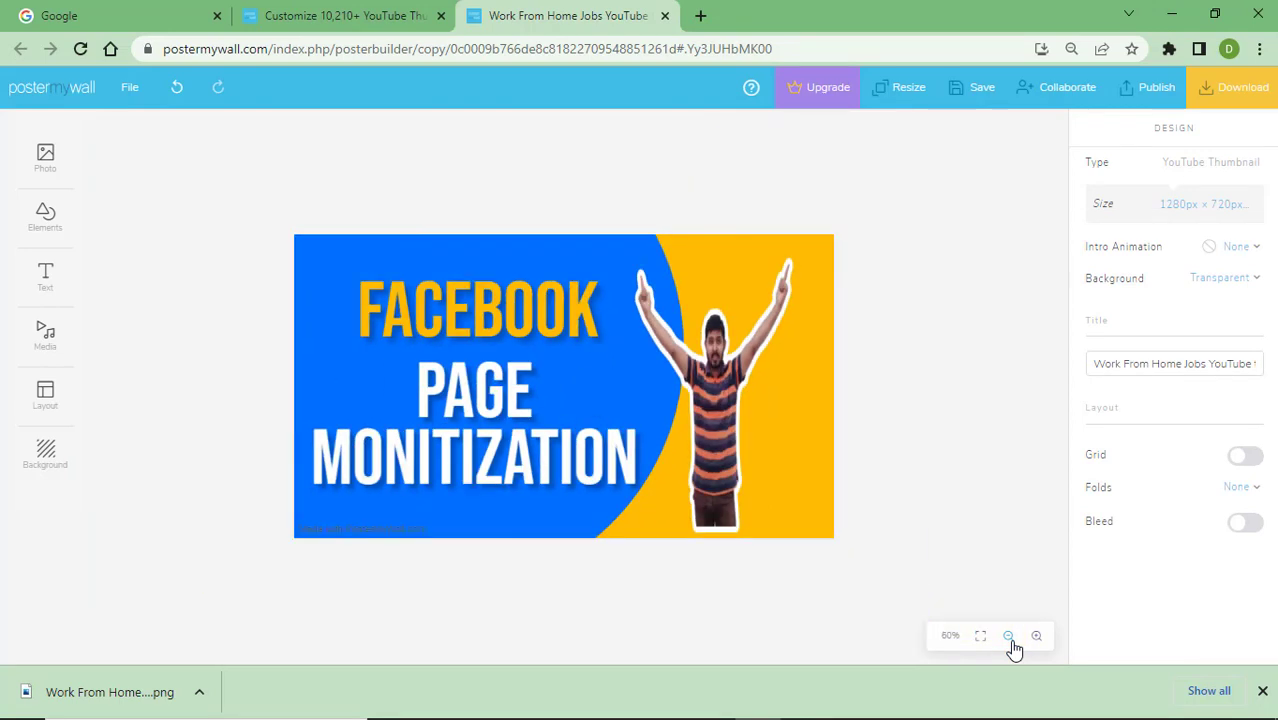